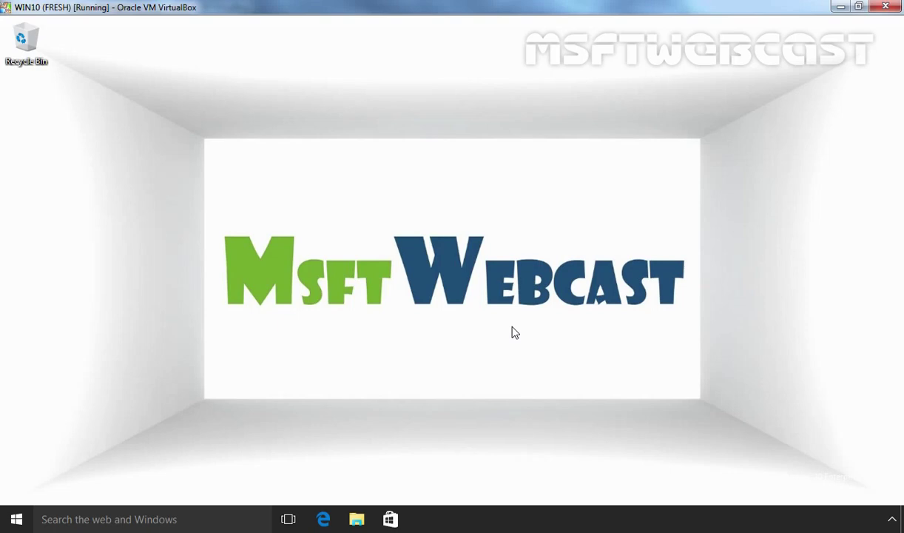
Browse to C:\Users in File Explorer, find the user1 profile folder and check which account is signed in
left_click(358, 523)
double_click(264, 259)
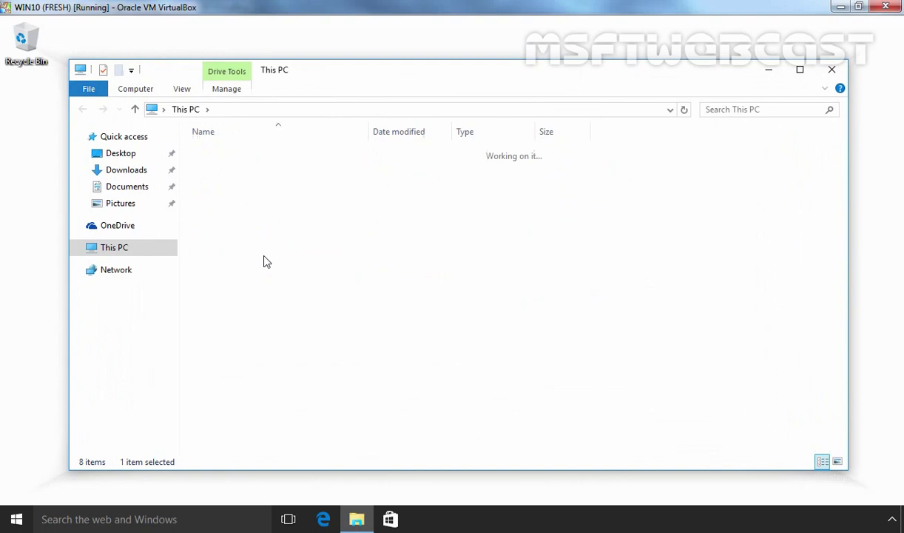
double_click(211, 197)
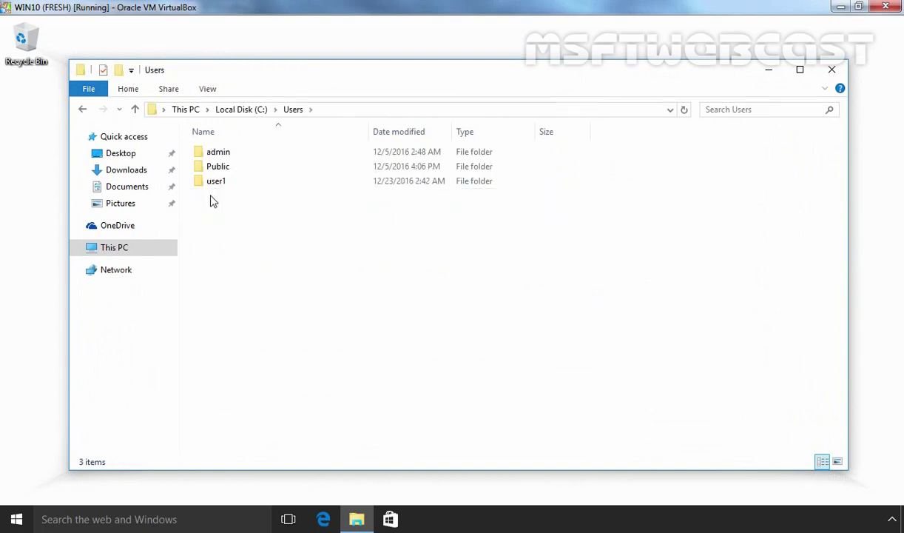
left_click(216, 186)
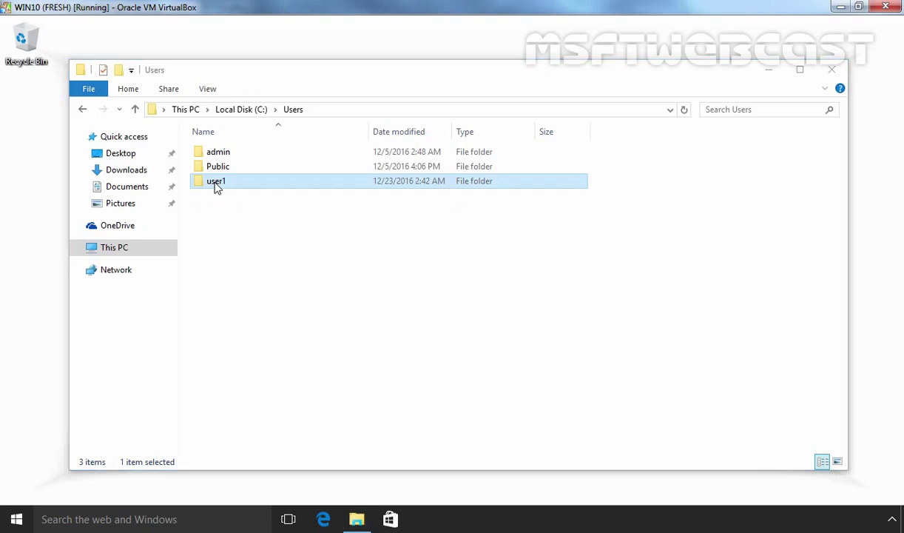
key("super")
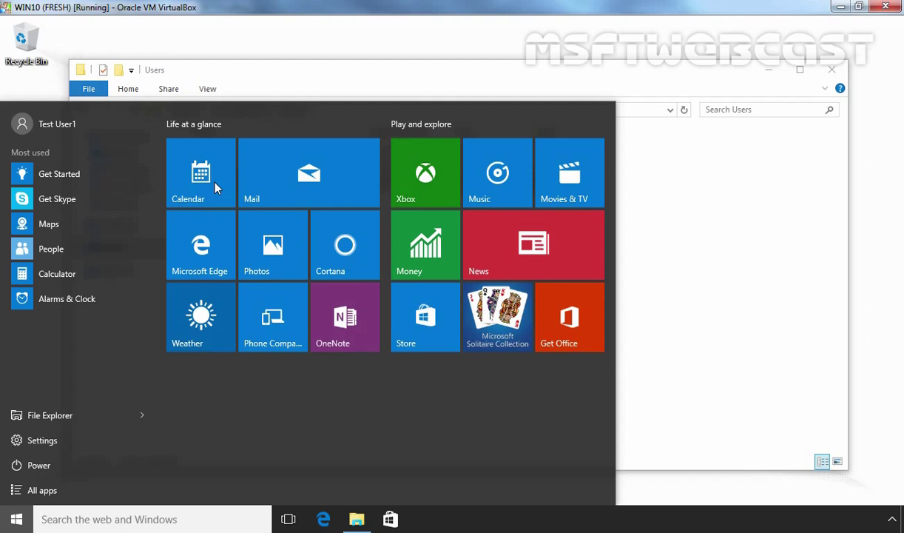
left_click(757, 302)
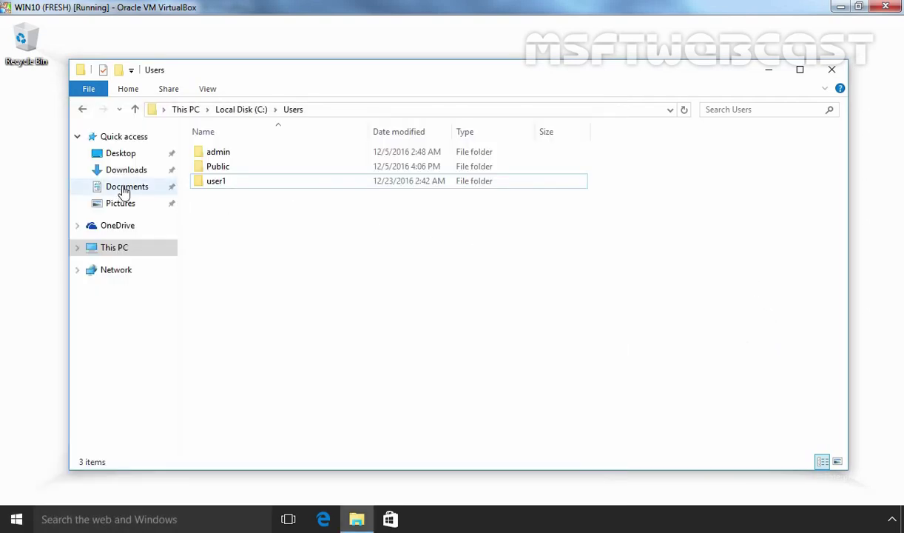
Check the target location of the Documents folder in its properties
right_click(122, 191)
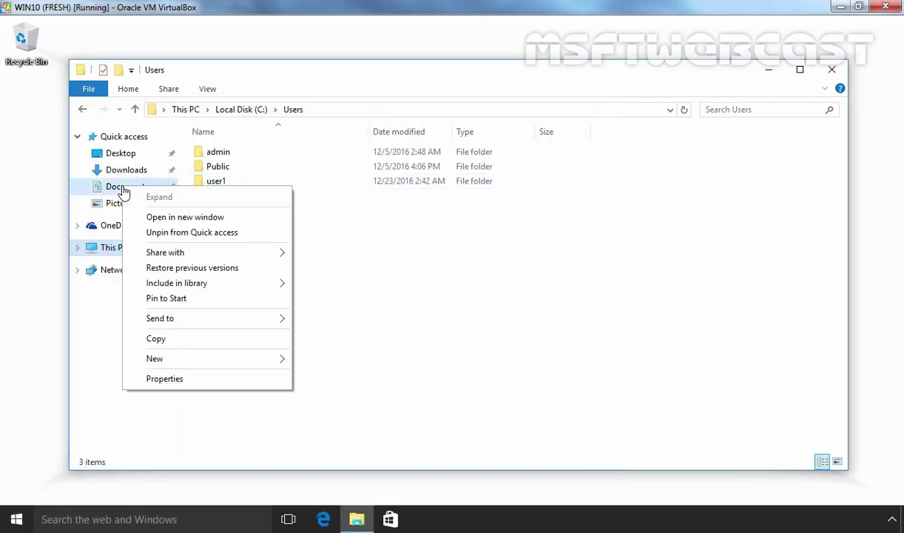
left_click(167, 378)
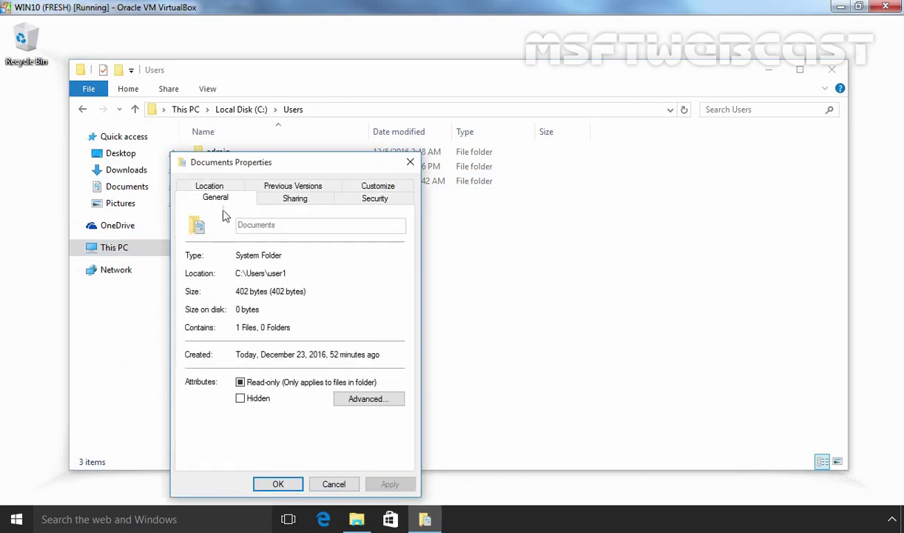
left_click(210, 186)
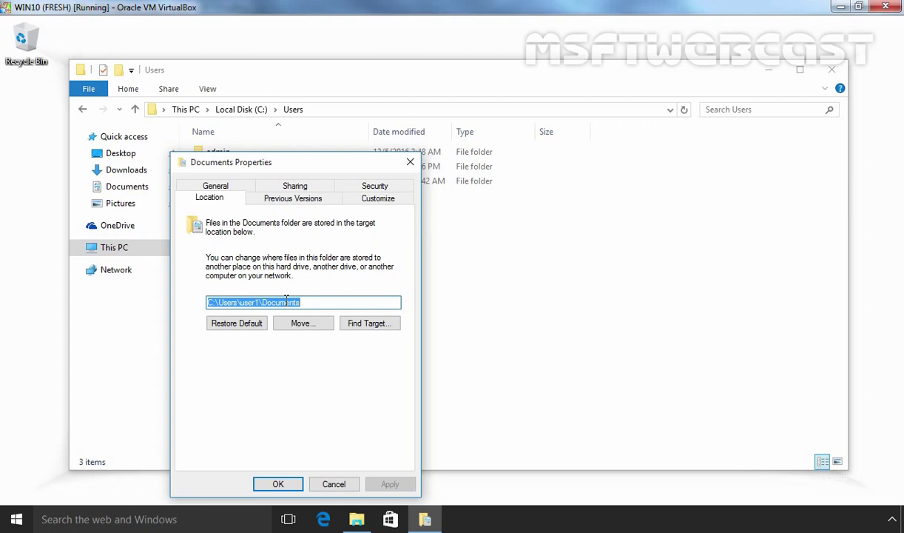
left_click(279, 485)
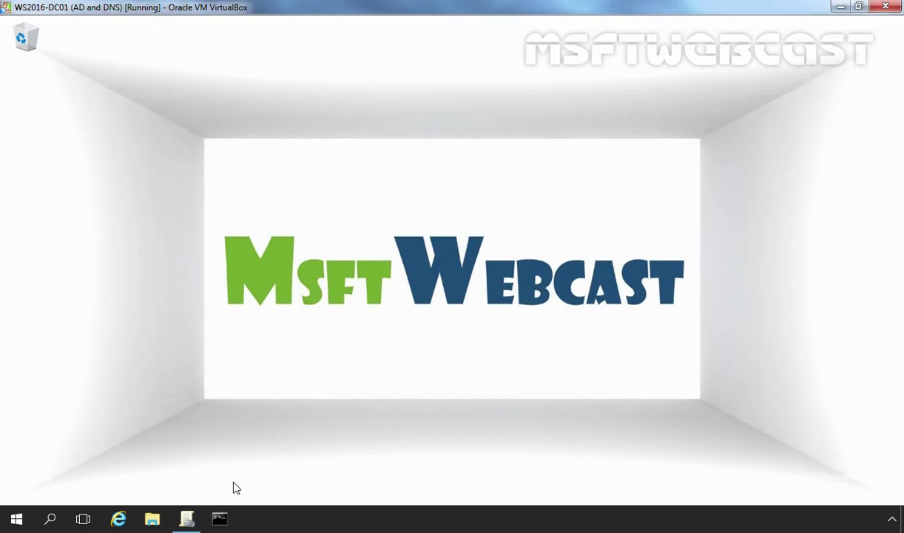
On the WS2016-DC01 server, bring up Group Policy Management and open Active Directory Users and Computers
left_click(187, 519)
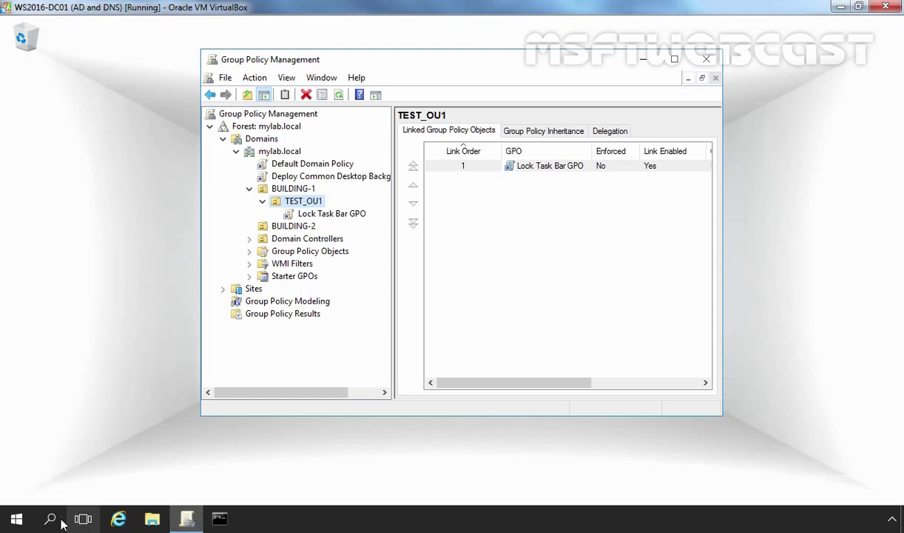
left_click(18, 518)
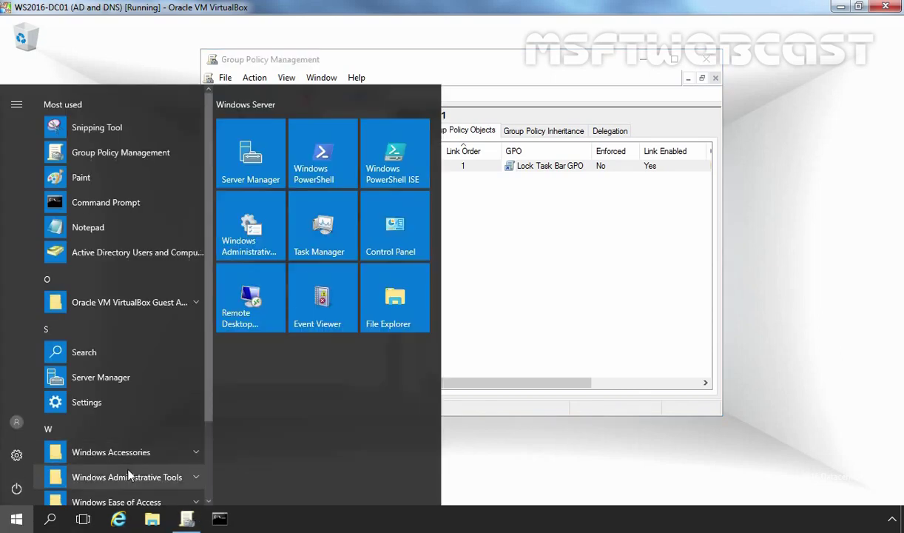
left_click(126, 477)
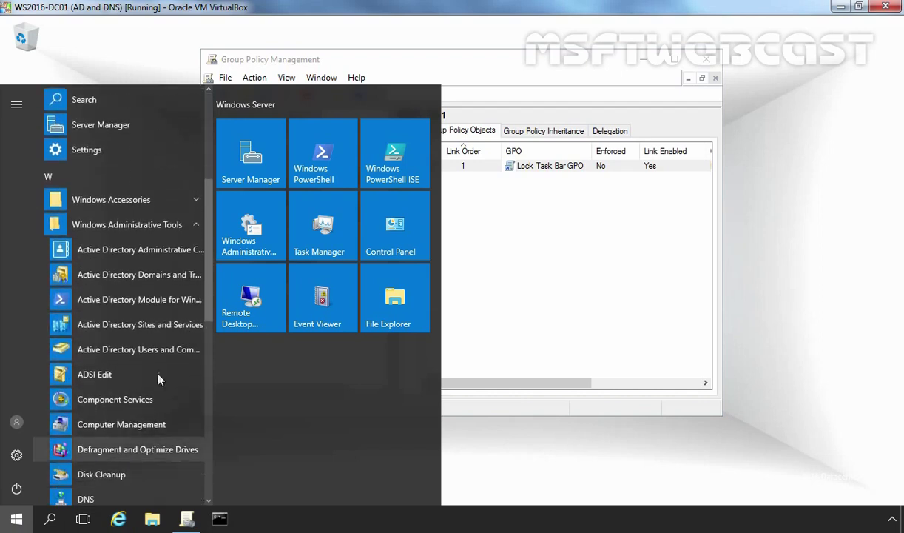
left_click(157, 348)
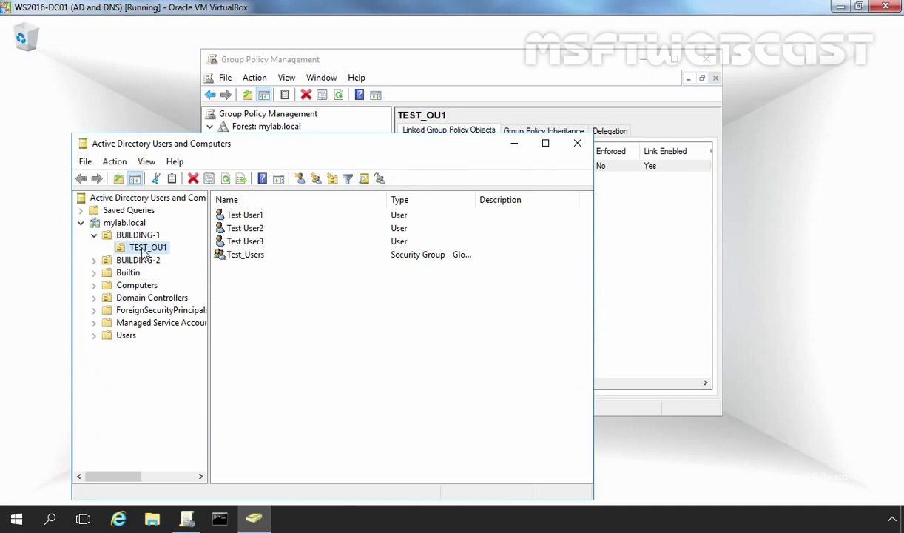
Review the members of the Test_Users security group in the TEST_OU1 organizational unit
left_click(244, 256)
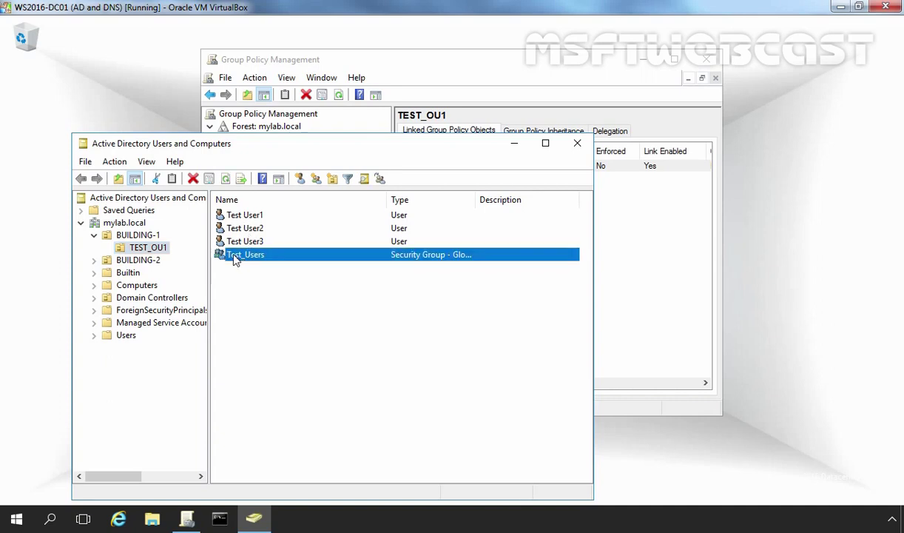
double_click(271, 256)
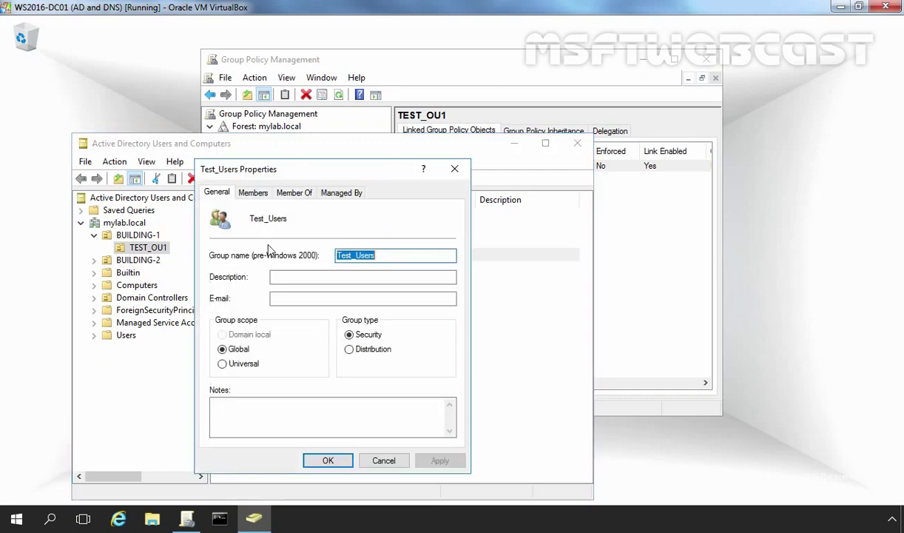
left_click(254, 193)
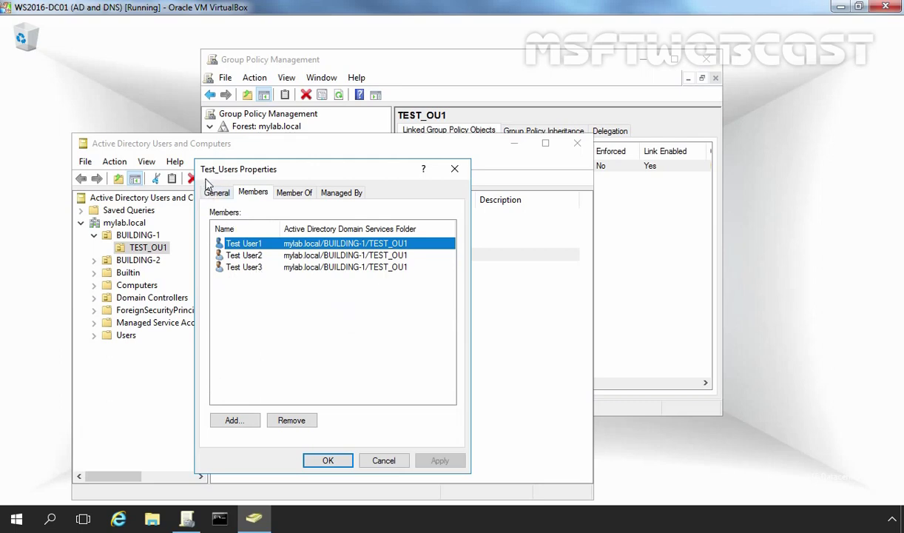
left_click(327, 461)
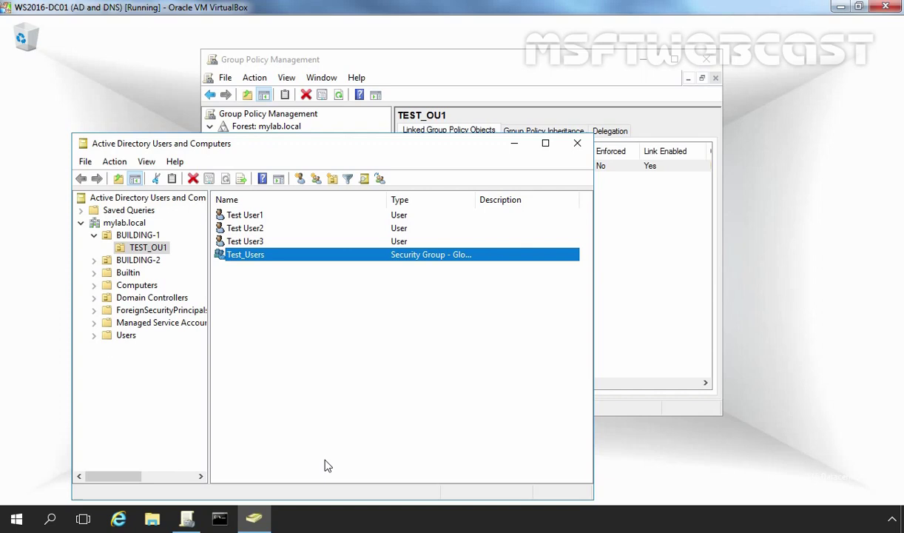
Create a folder named FOLDERREDIR on Local Disk (D:) using File Explorer
left_click(152, 519)
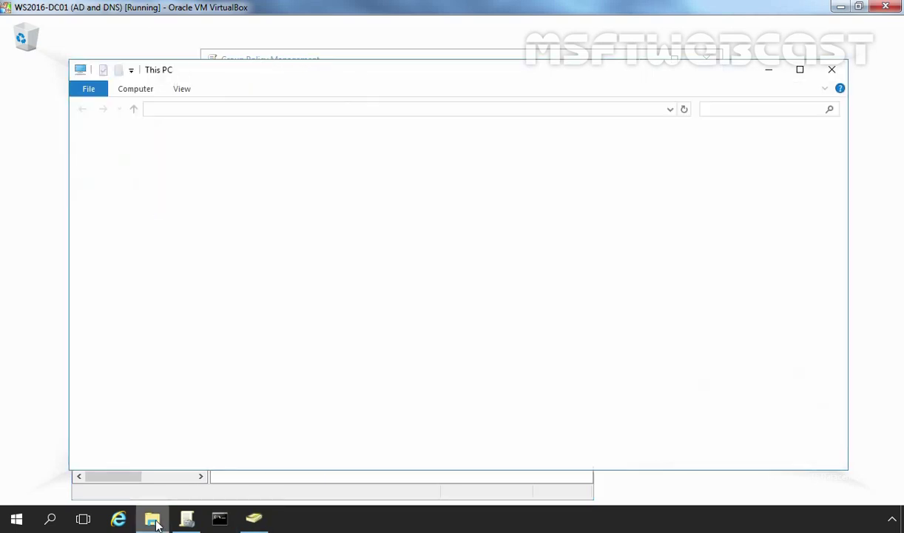
double_click(421, 258)
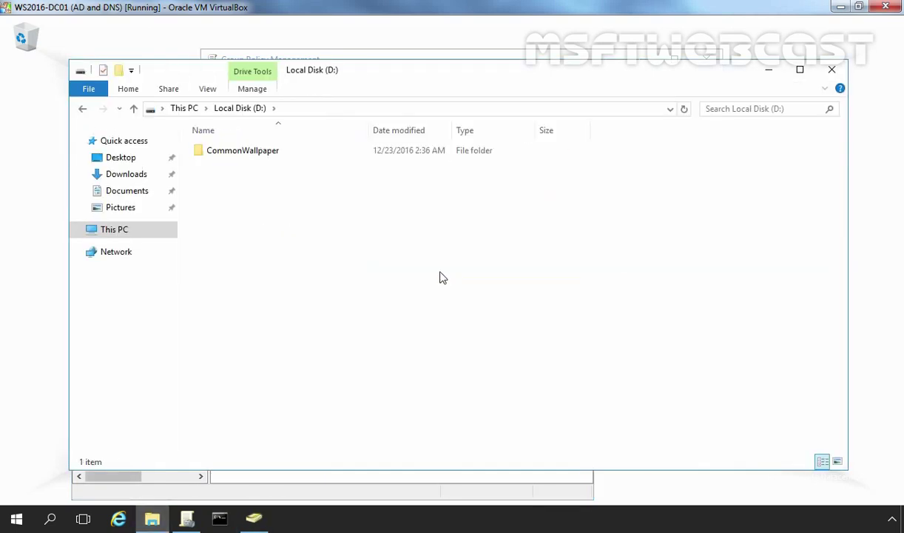
right_click(218, 191)
mouse_move(270, 336)
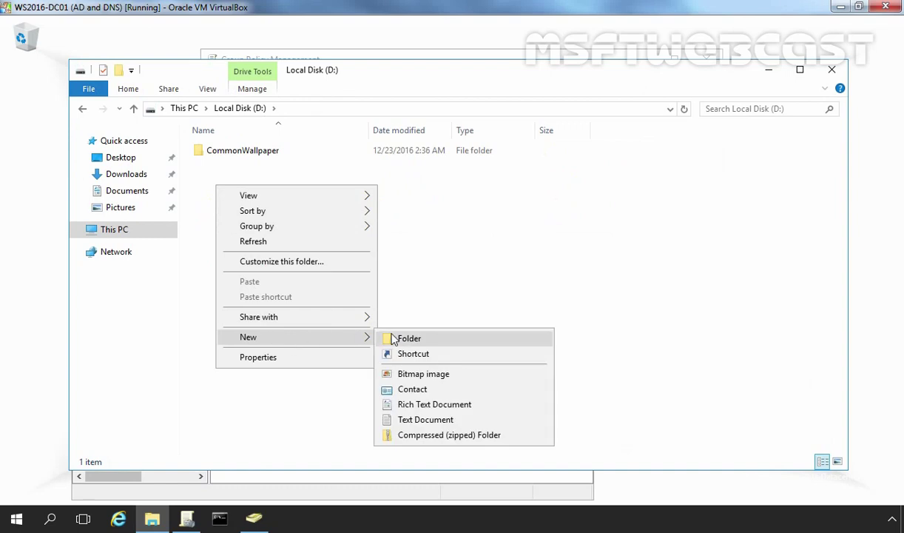
left_click(393, 339)
type("FOLD")
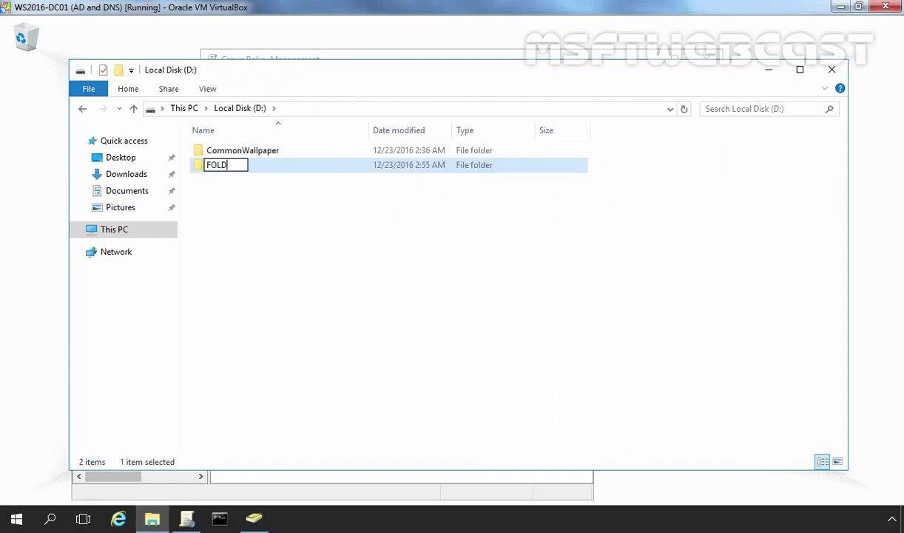
type("ERREDIR")
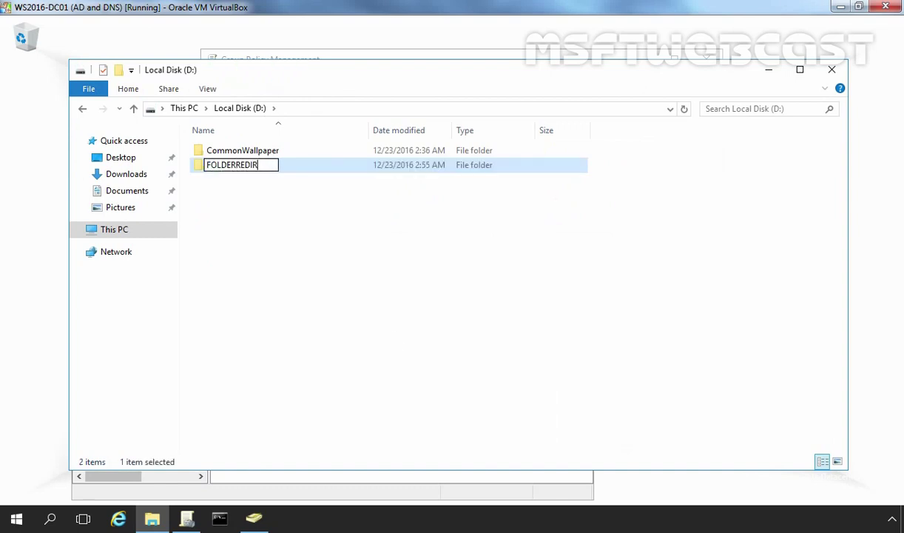
key("Return")
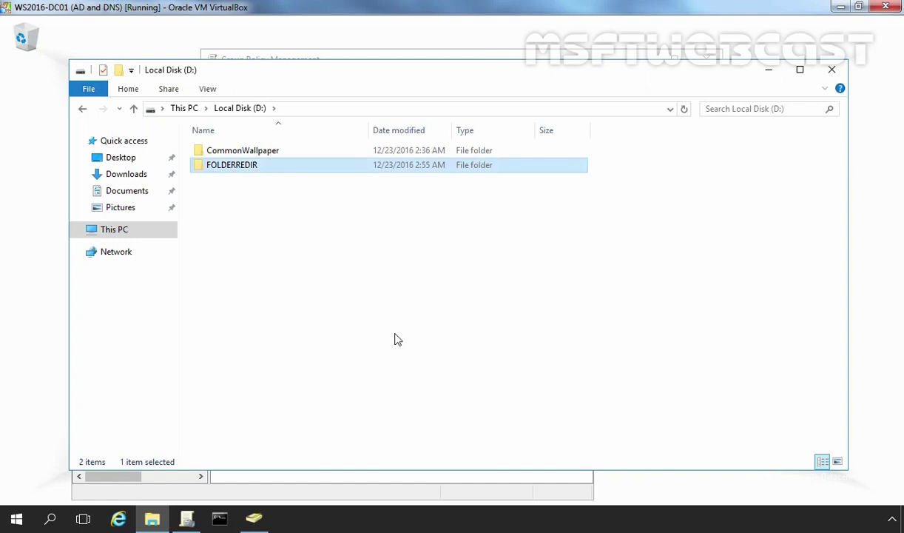
In Server Manager's File and Storage Services, start a new share with the SMB Share - Quick profile
left_click(16, 518)
left_click(259, 165)
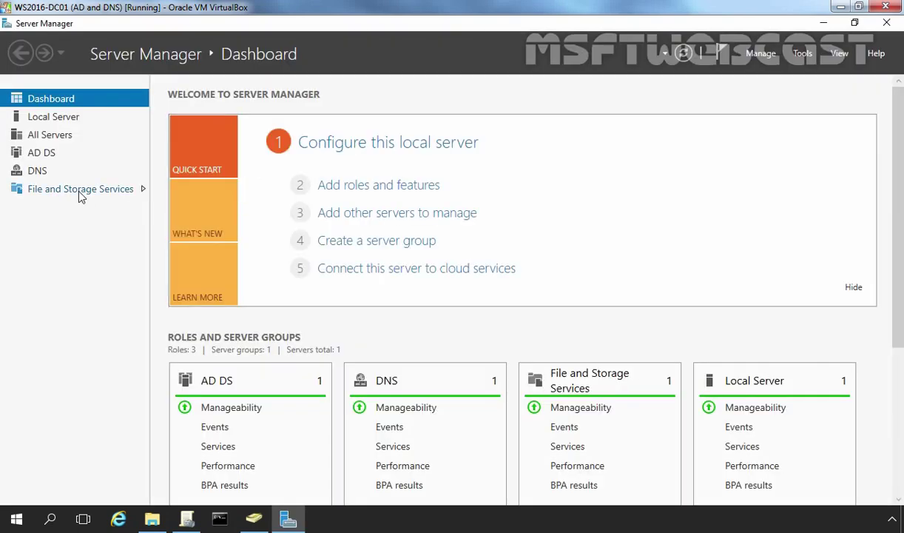
left_click(80, 191)
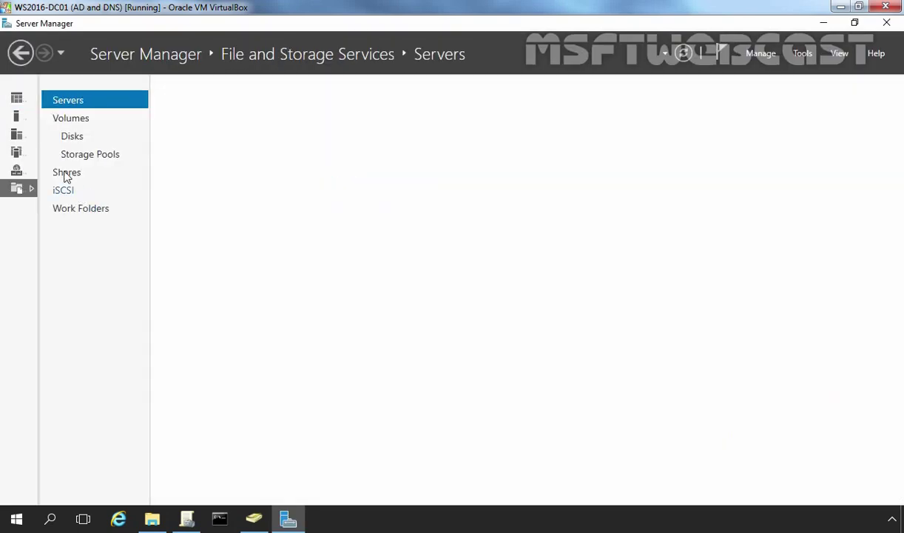
left_click(67, 174)
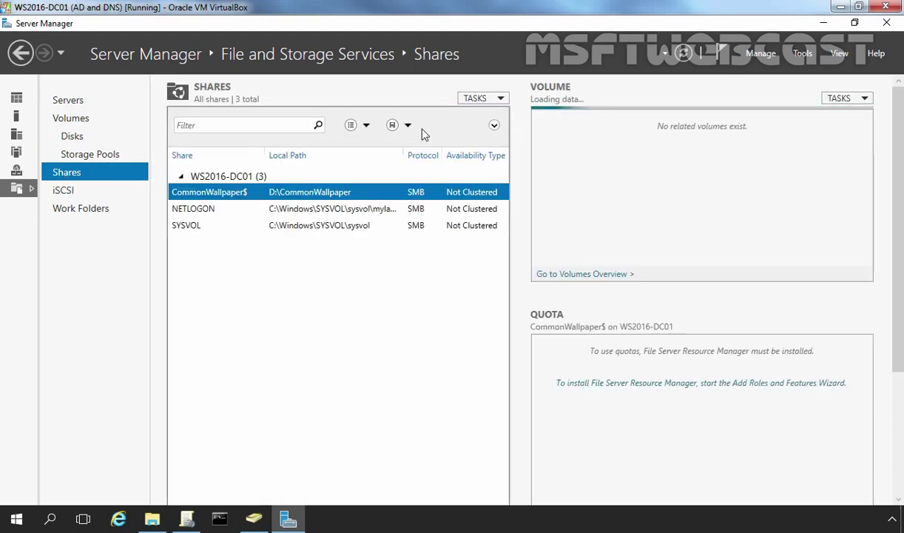
left_click(504, 101)
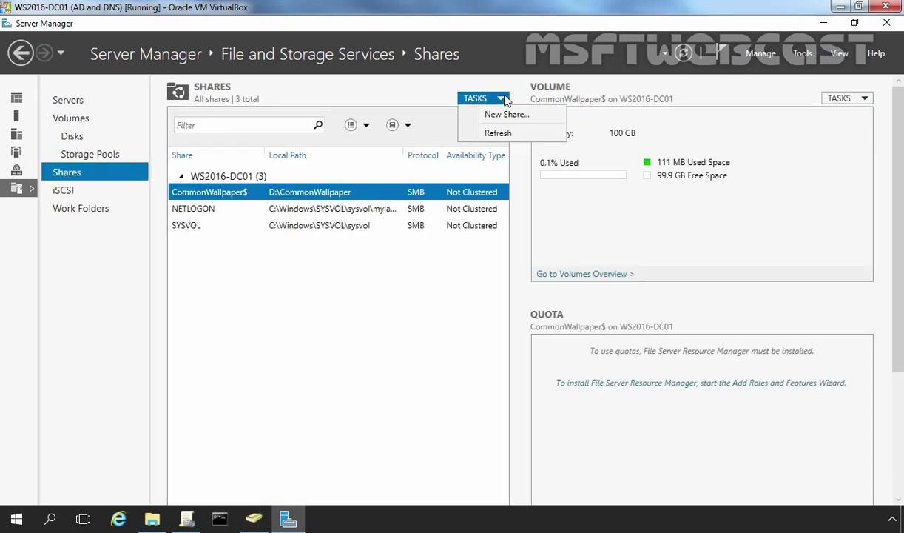
left_click(476, 110)
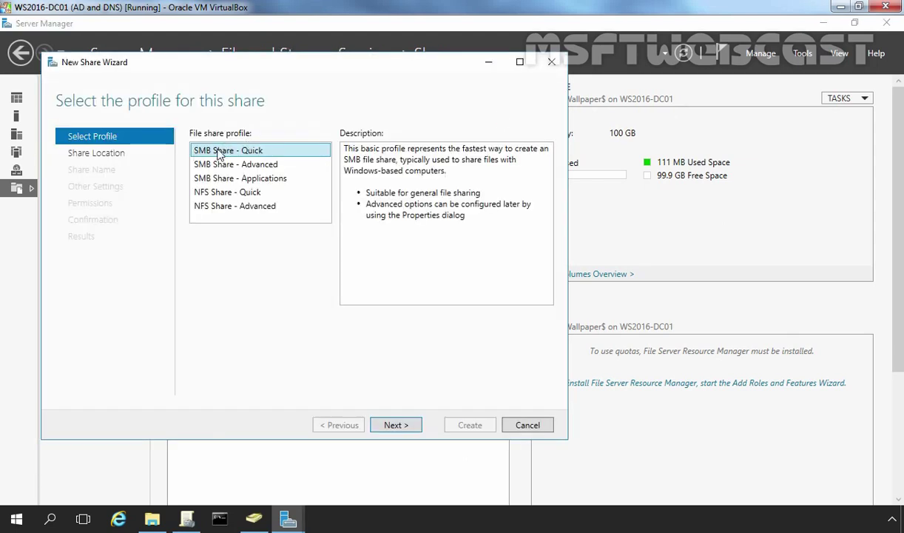
left_click(394, 427)
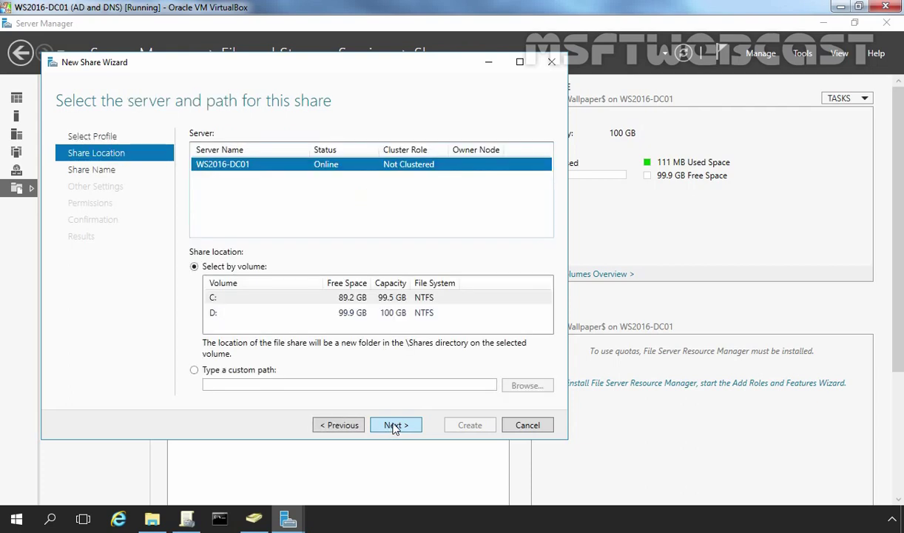
Set the share location to the custom path D:\folderredir and continue to the share name settings
left_click(195, 370)
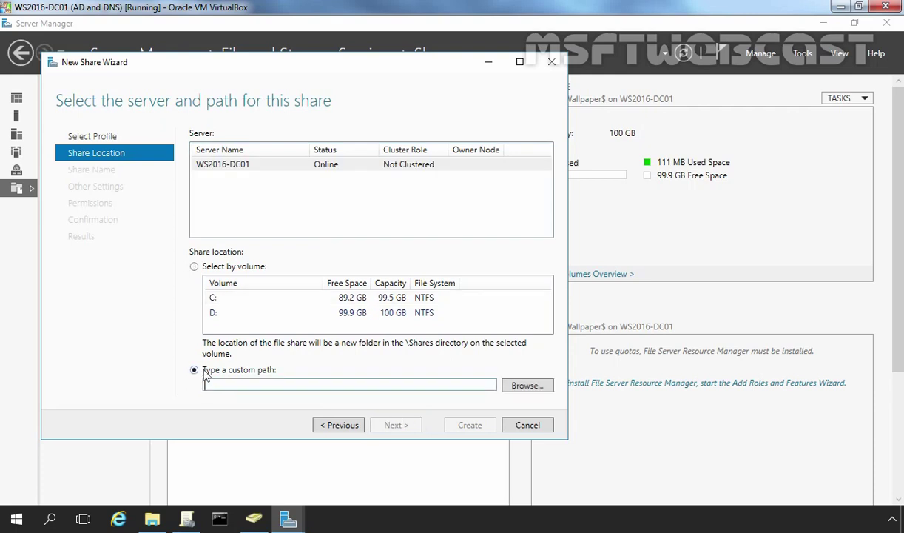
left_click(528, 386)
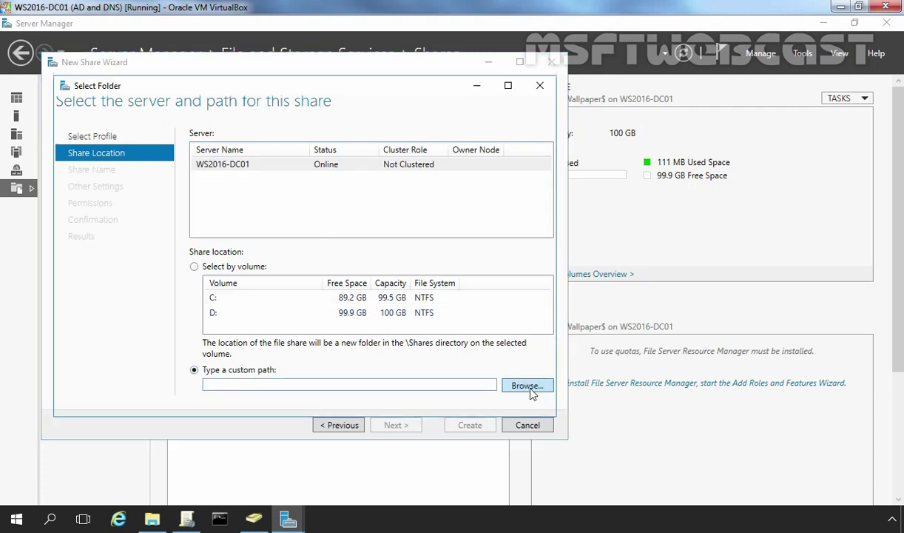
left_click(260, 148)
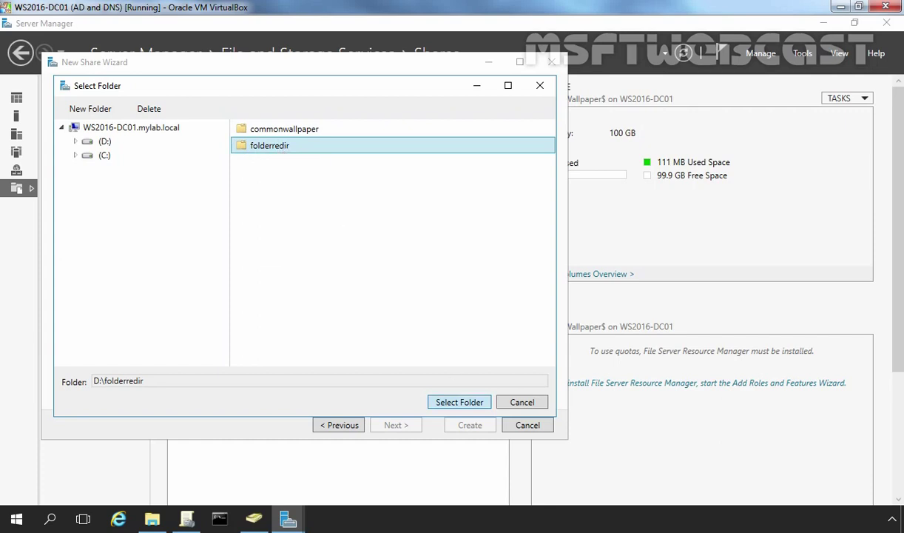
left_click(441, 403)
left_click(398, 426)
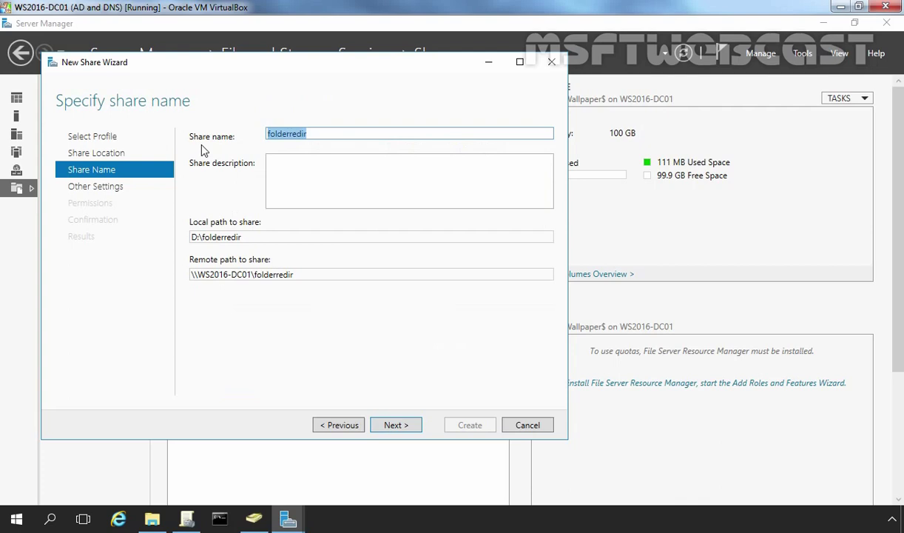
Change the share name to folderredir$ and select the share's full remote path
left_click(324, 135)
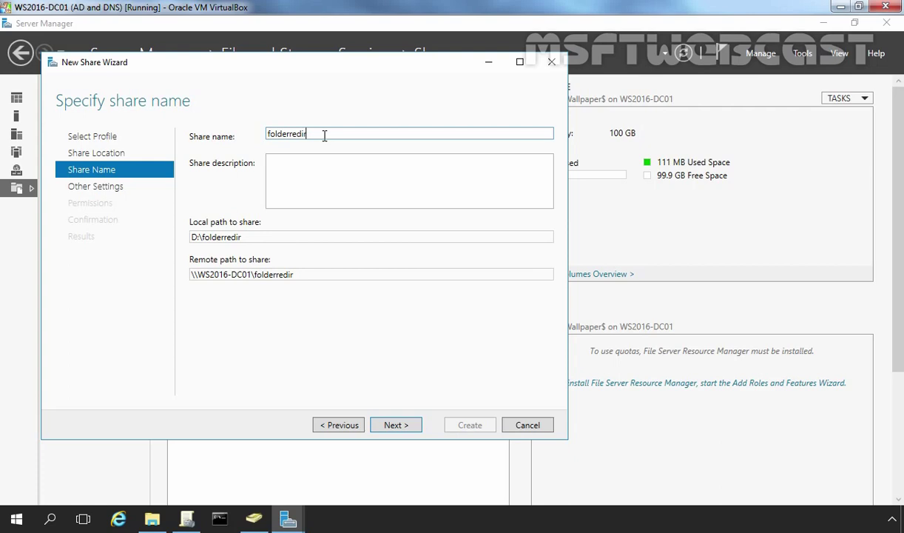
type("$")
triple_click(302, 276)
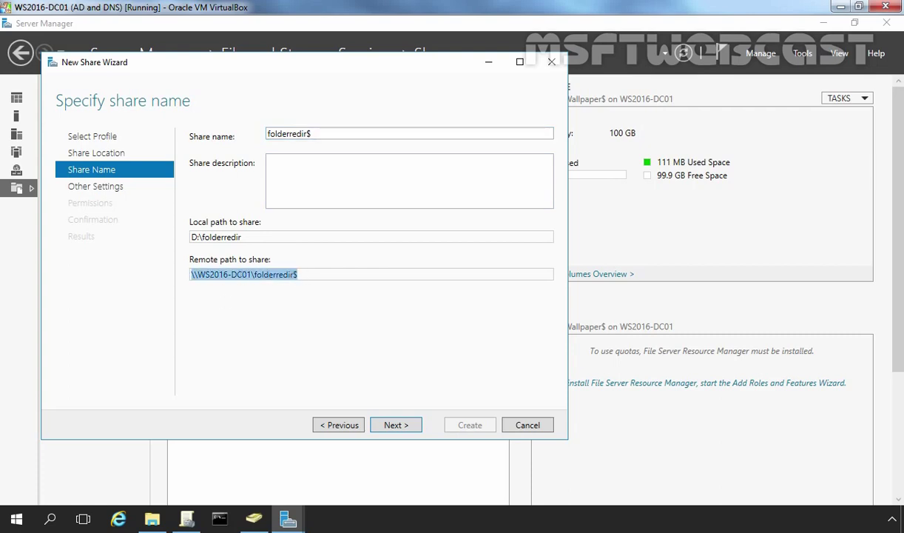
Copy the share's remote path, enable access-based enumeration for the share and continue to the permissions settings
right_click(252, 273)
left_click(273, 296)
left_click(396, 424)
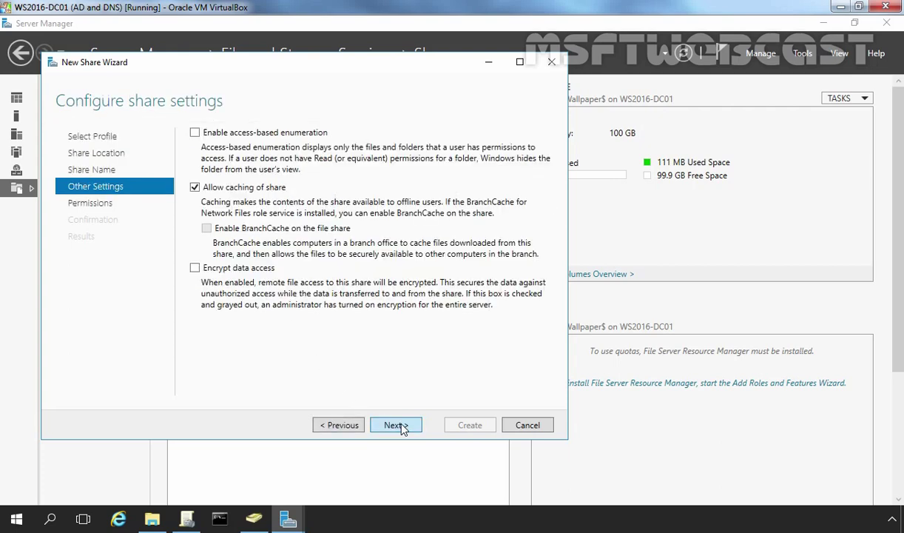
left_click(194, 132)
left_click(396, 425)
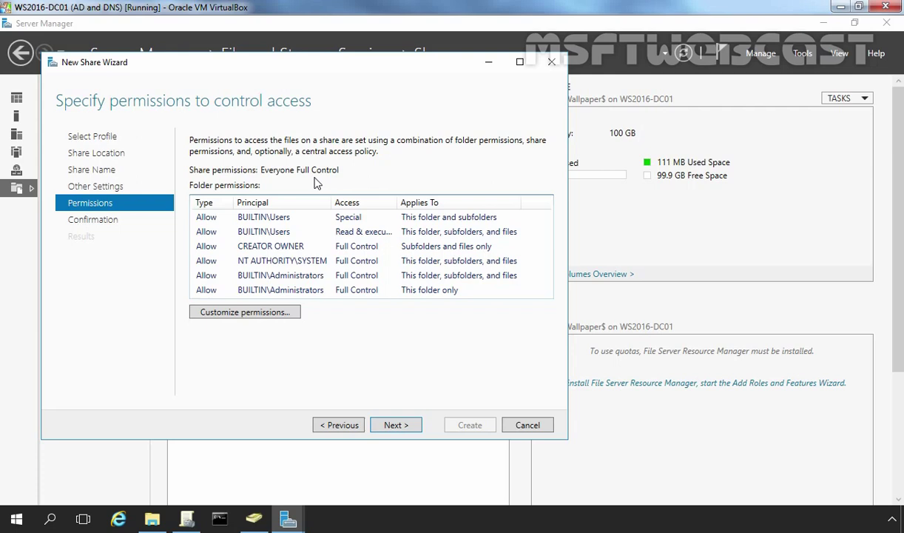
Customize the folder permissions by disabling inheritance and converting the inherited permissions into explicit ones
left_click(220, 311)
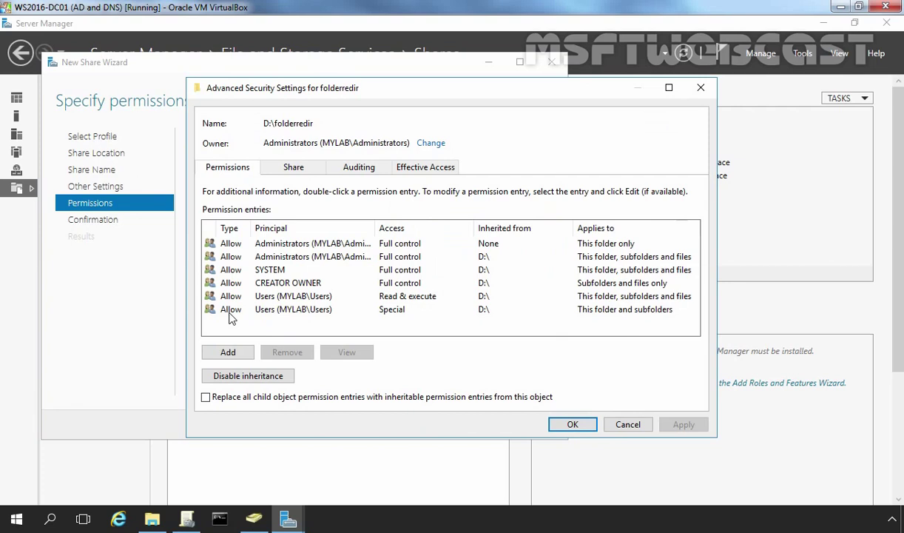
left_click(280, 310)
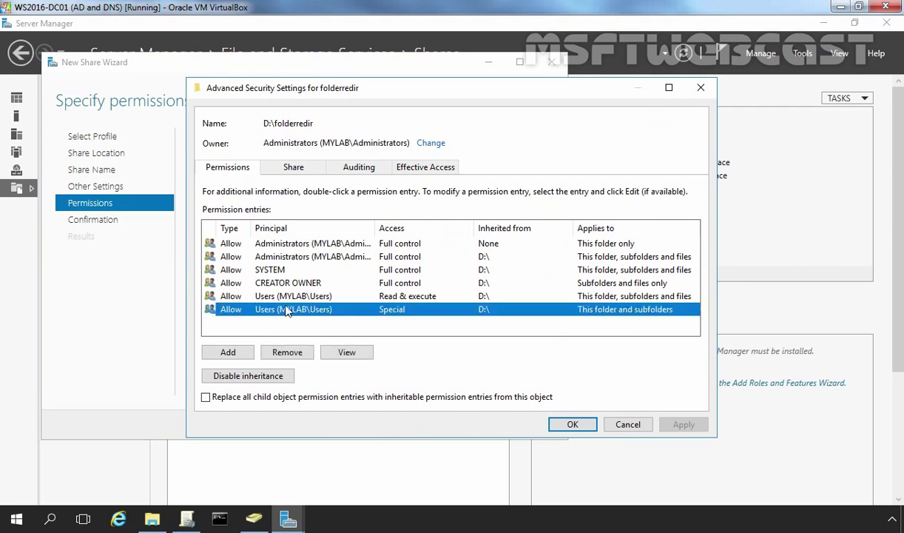
left_click(248, 377)
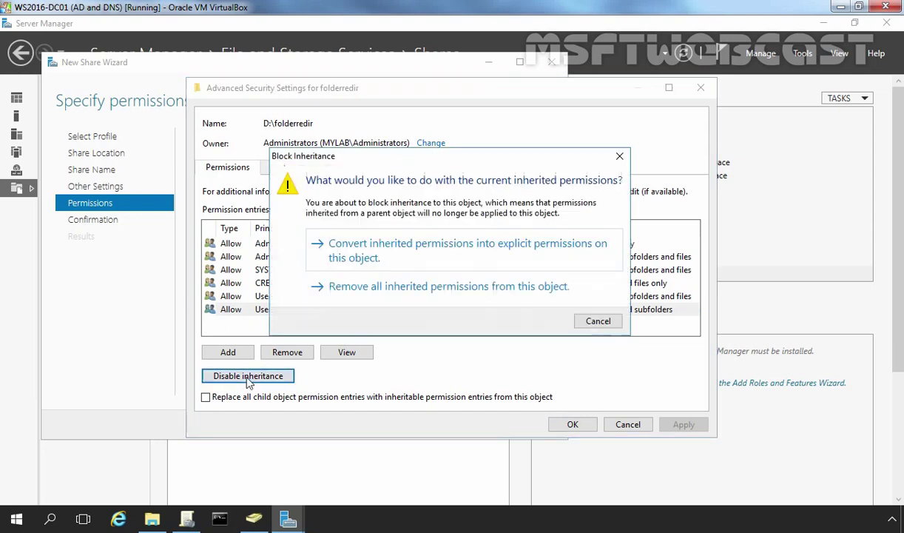
left_click(386, 263)
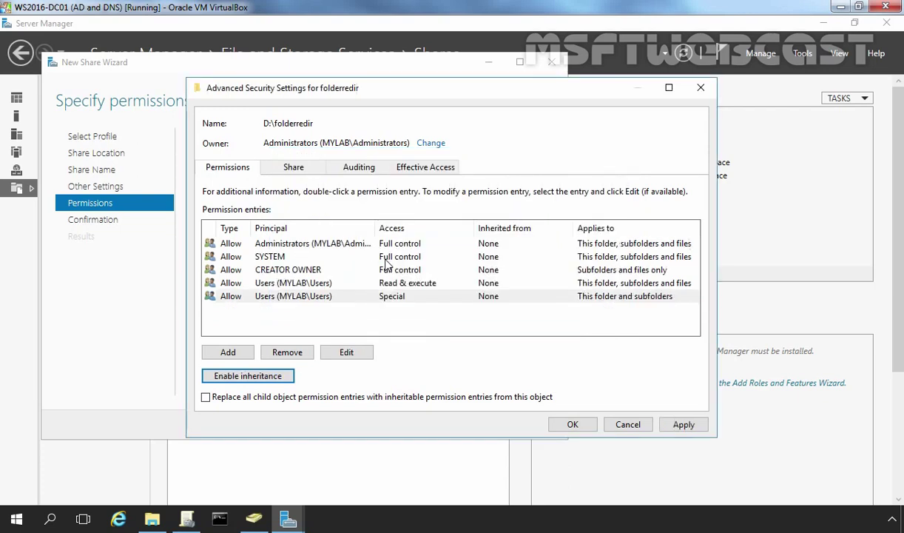
Remove both Users (MYLAB\Users) permission entries, Special and Read & execute, from the folderredir security settings
left_click(270, 296)
left_click(287, 352)
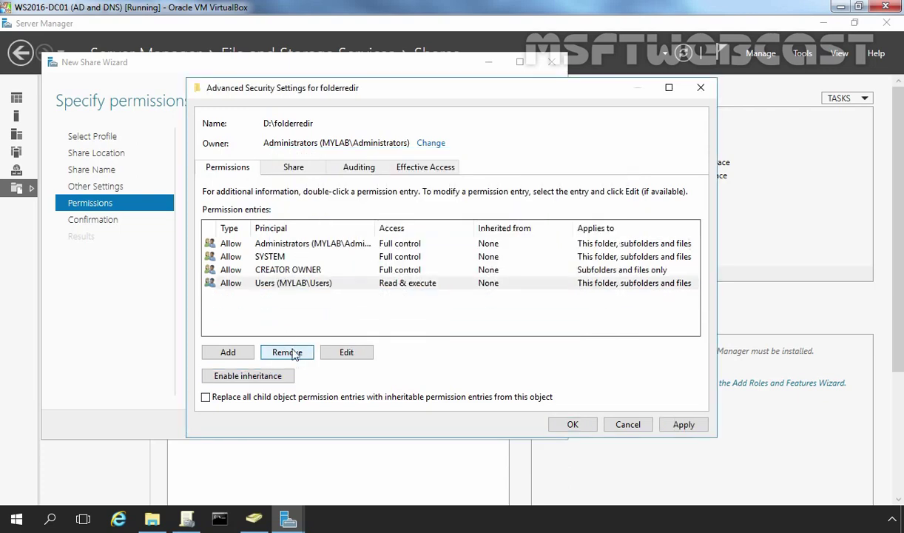
left_click(276, 285)
left_click(291, 353)
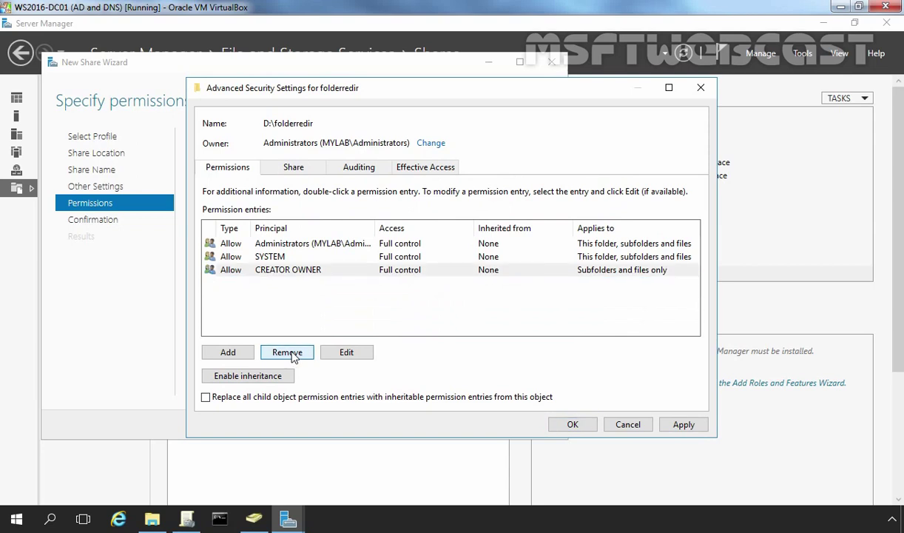
Start a new permission entry for folderredir with the Test_Users group from mylab.local as its principal
left_click(227, 353)
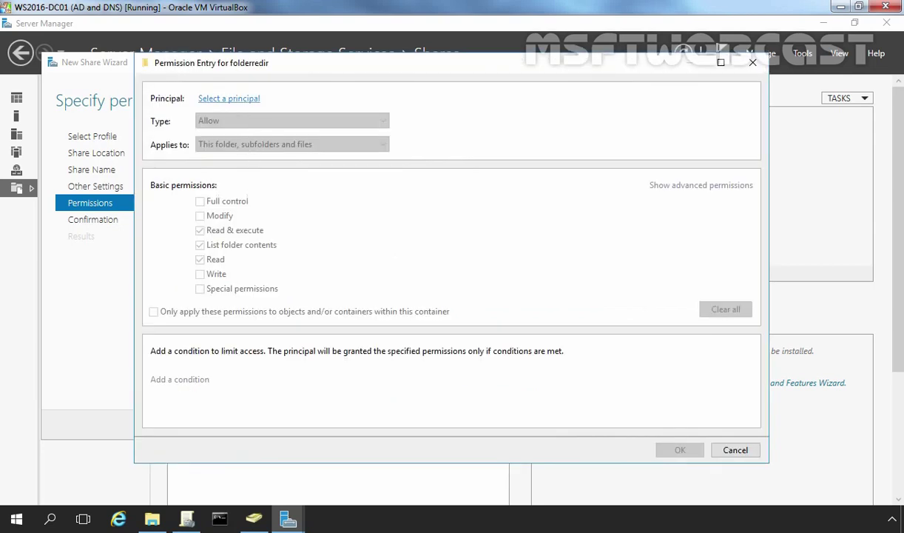
left_click(215, 99)
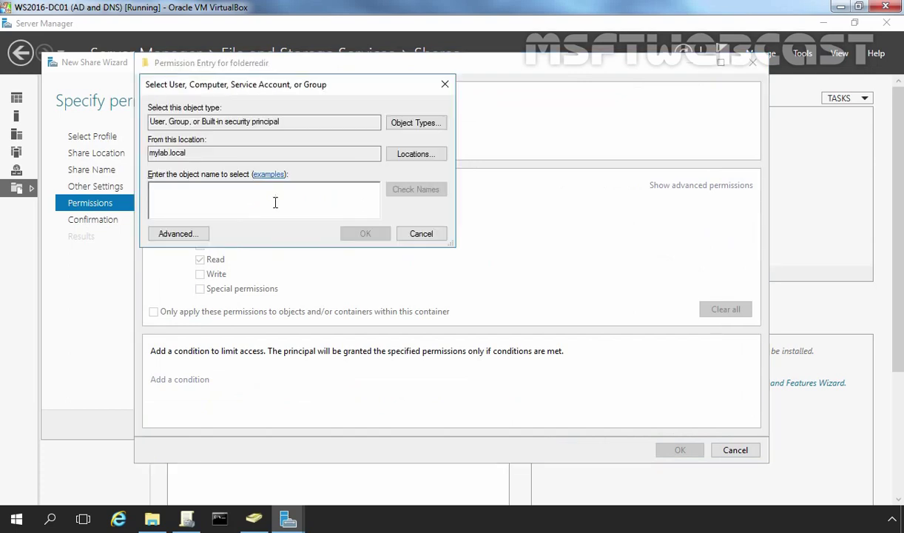
type("test")
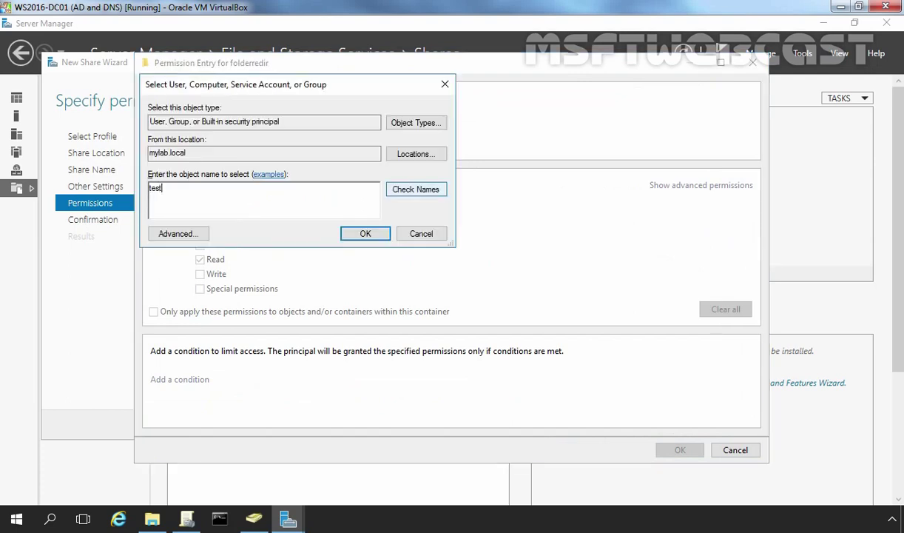
left_click(416, 189)
double_click(191, 228)
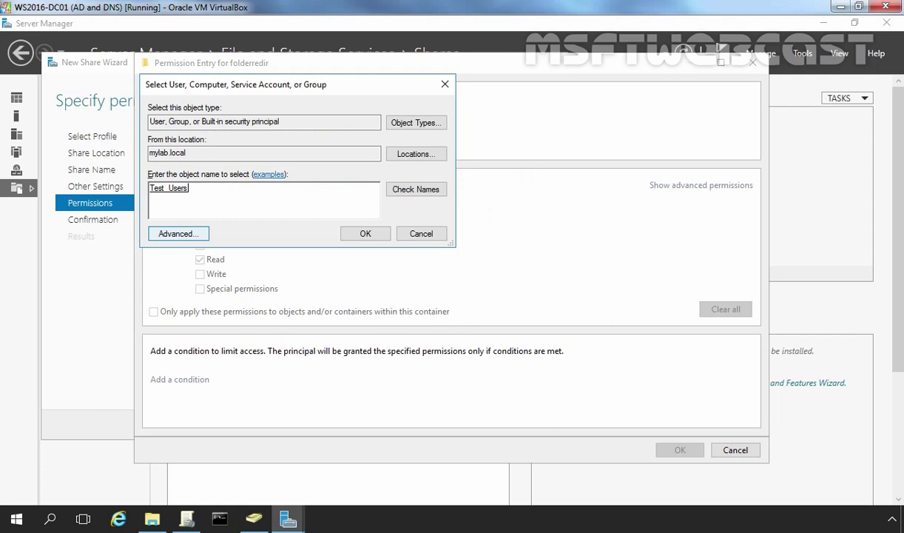
left_click(359, 226)
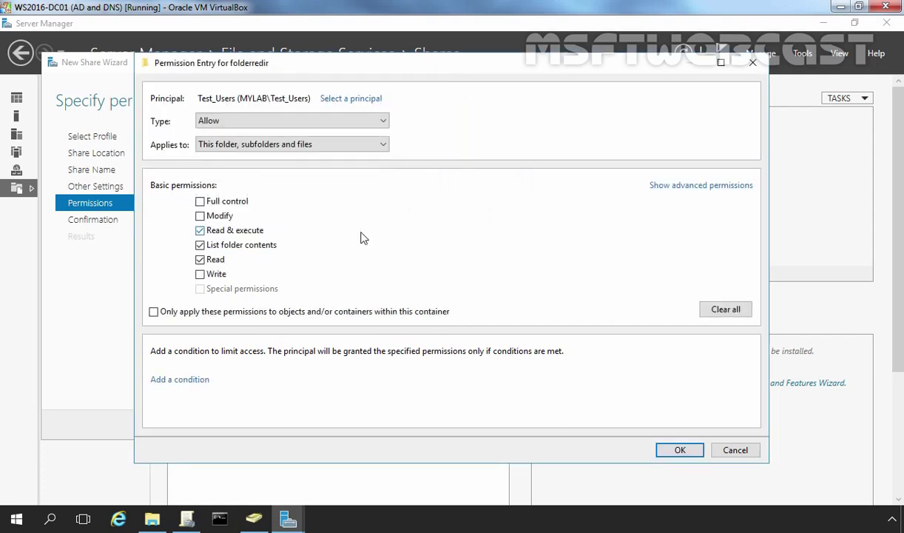
Limit the Test_Users entry to This folder only and additionally allow the advanced permission Create folders / append data
left_click(222, 145)
left_click(222, 156)
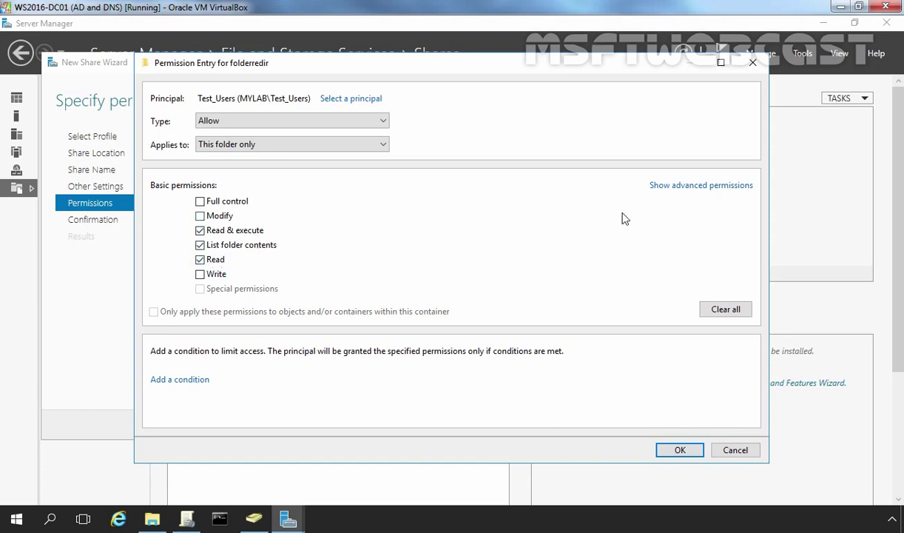
left_click(681, 185)
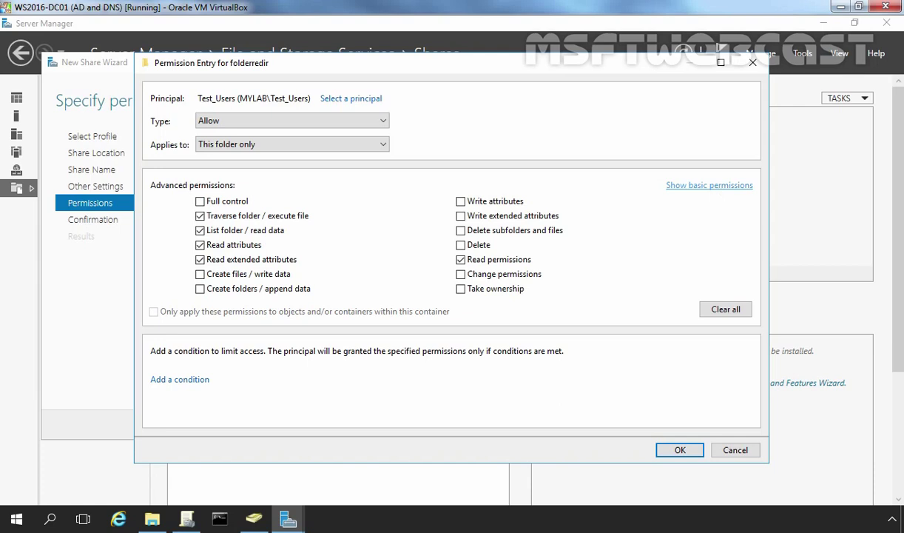
left_click(218, 289)
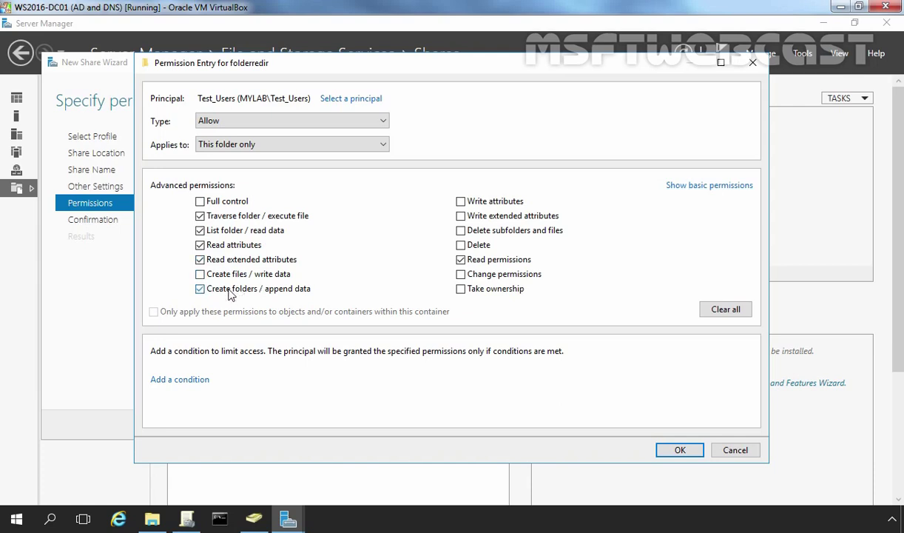
left_click(681, 448)
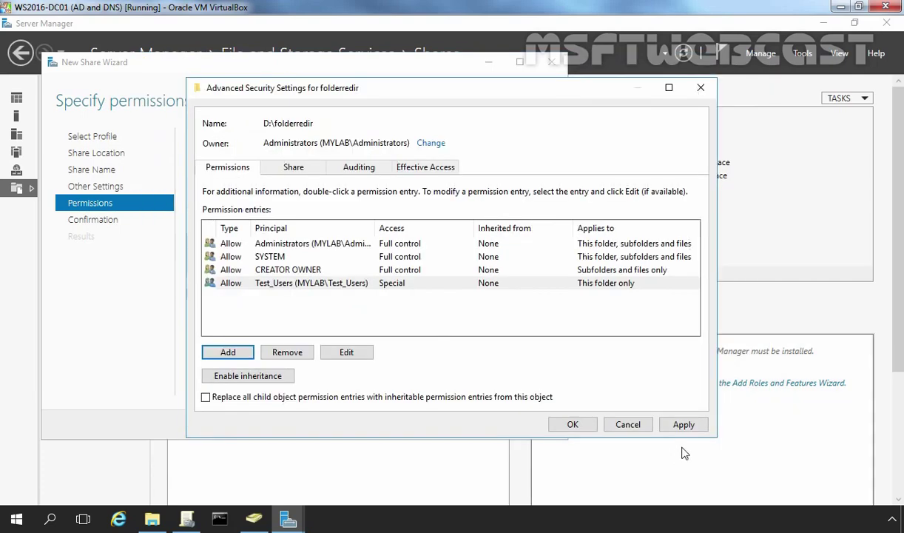
Apply the customized folder permissions, create the folderredir$ share and close the wizard
left_click(685, 426)
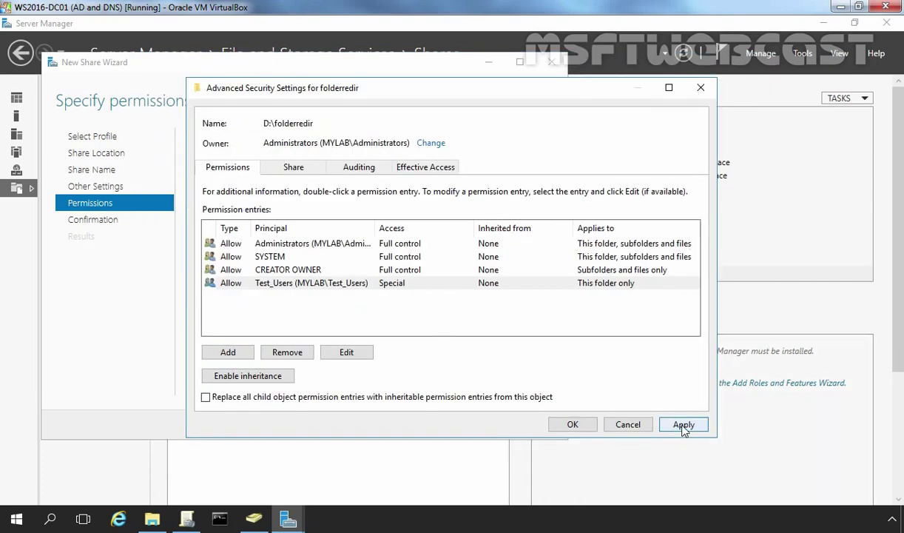
left_click(582, 427)
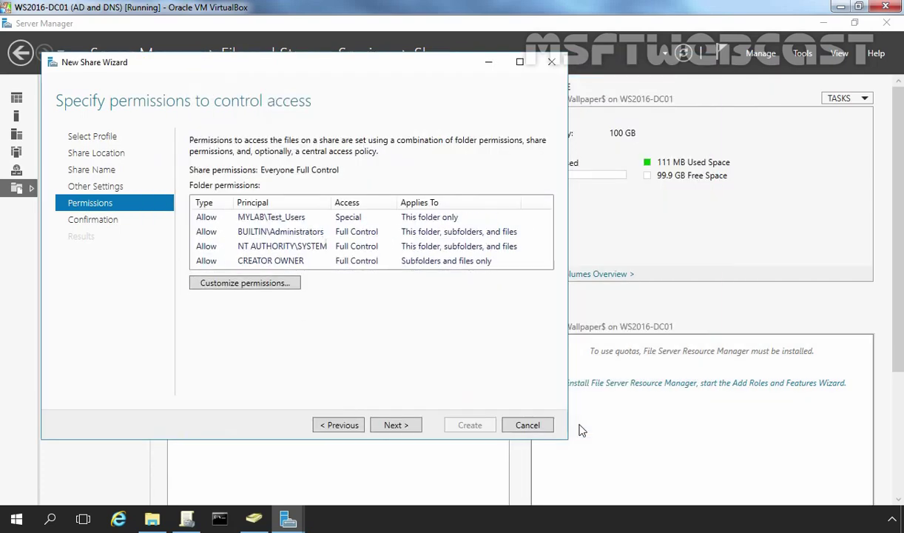
left_click(396, 426)
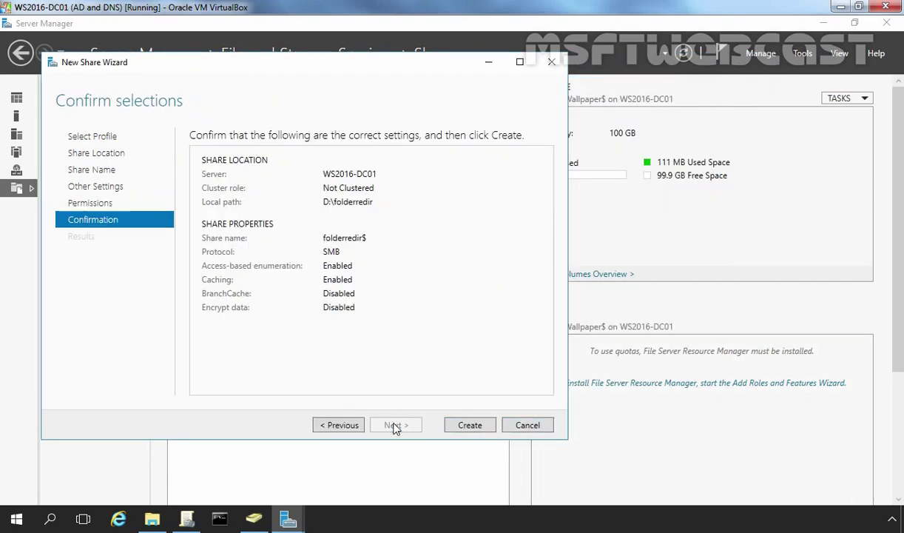
left_click(470, 426)
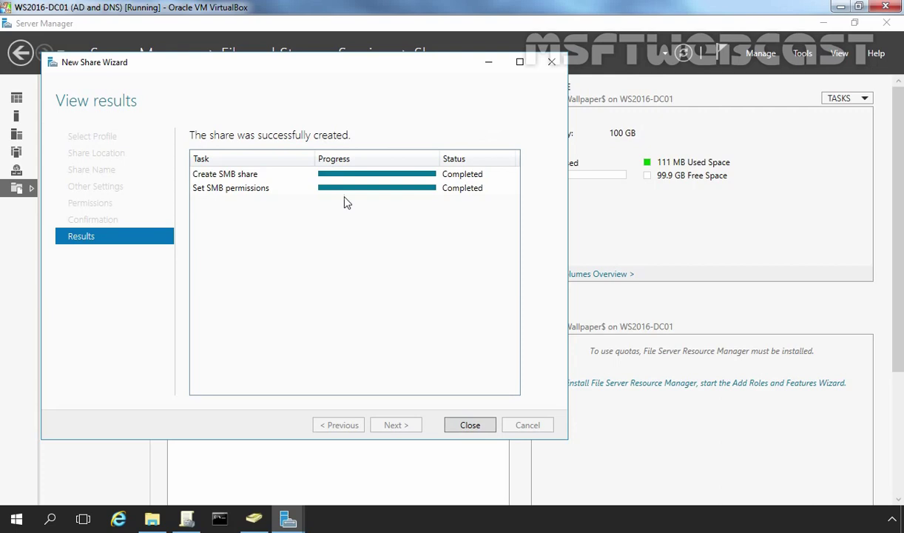
left_click(473, 427)
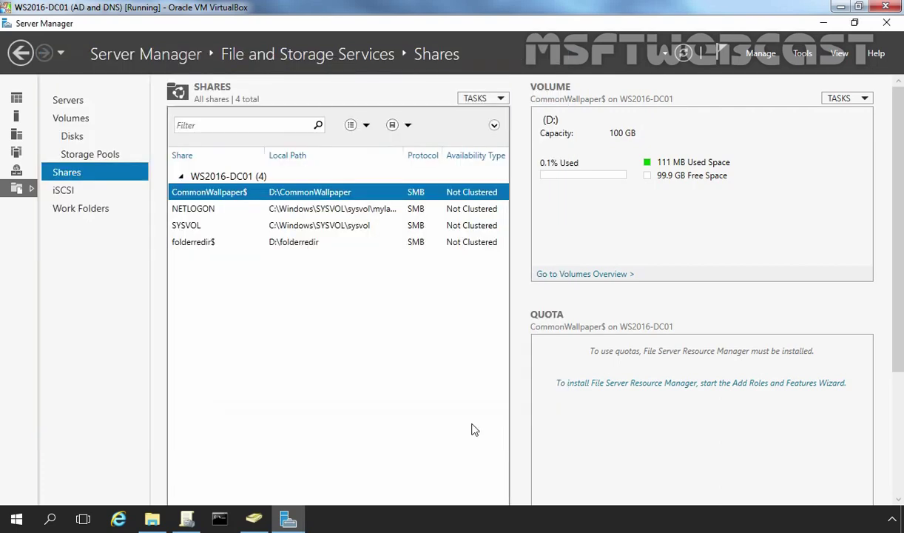
In Group Policy Management, create a GPO named Folder Redirection GPO linked to the TEST_OU1 organizational unit
left_click(188, 518)
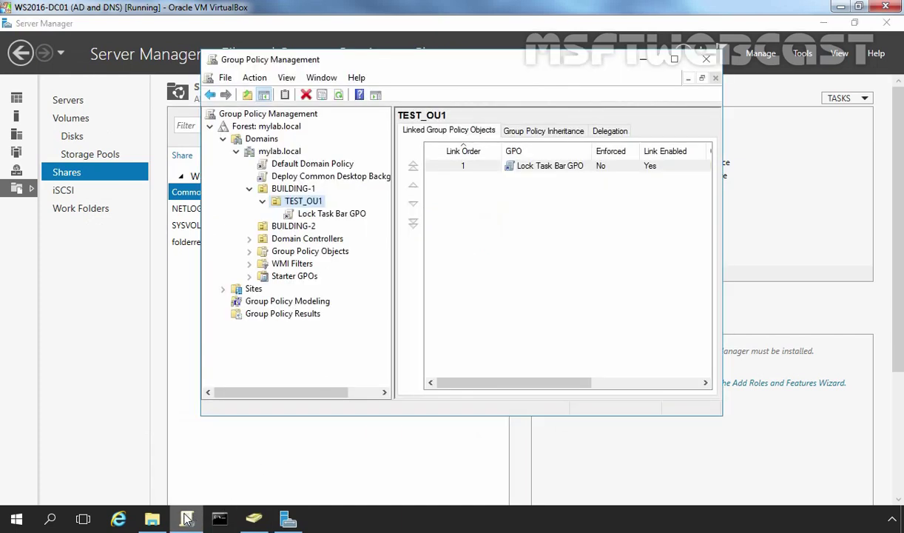
right_click(298, 201)
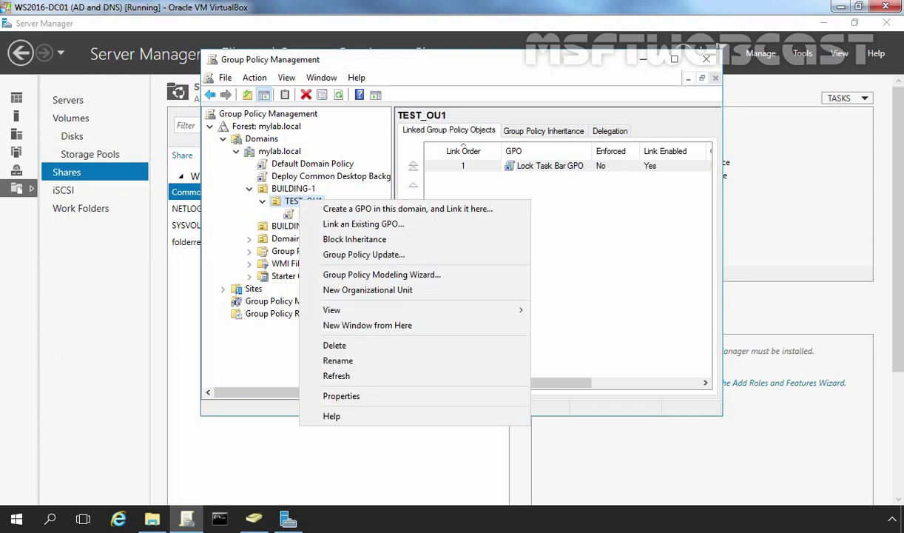
left_click(346, 209)
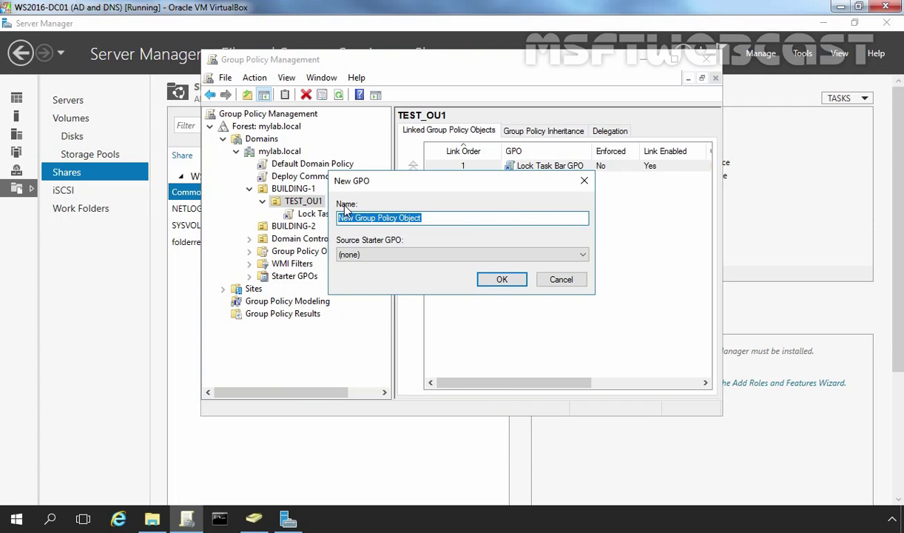
type("Folder Re")
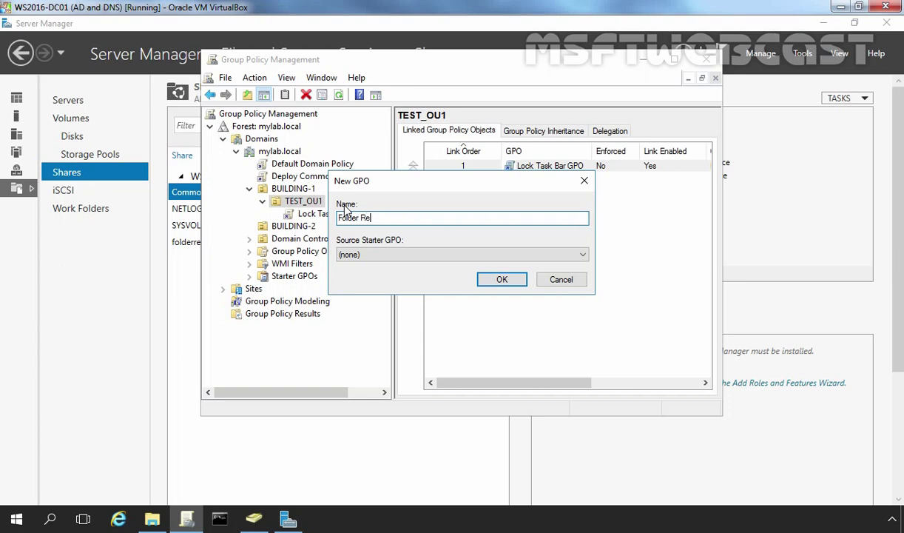
type("direction GPO")
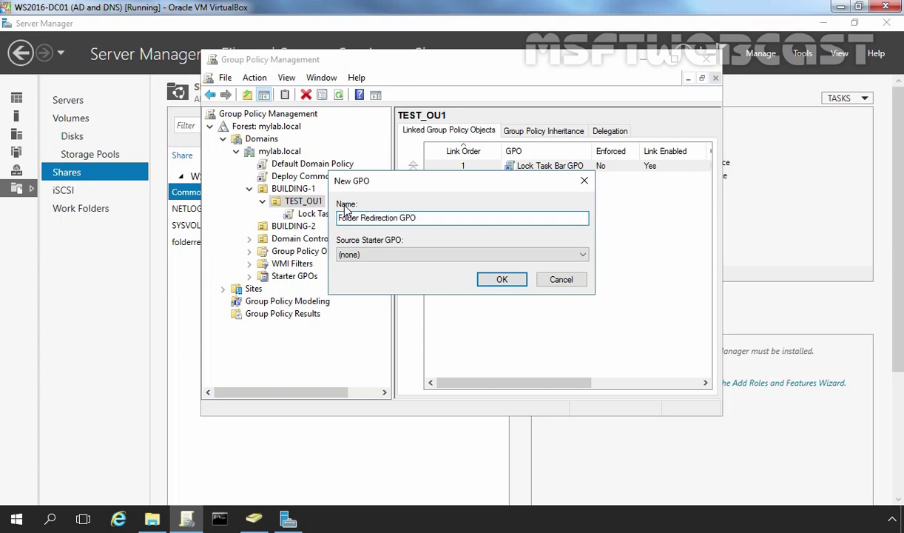
left_click(502, 279)
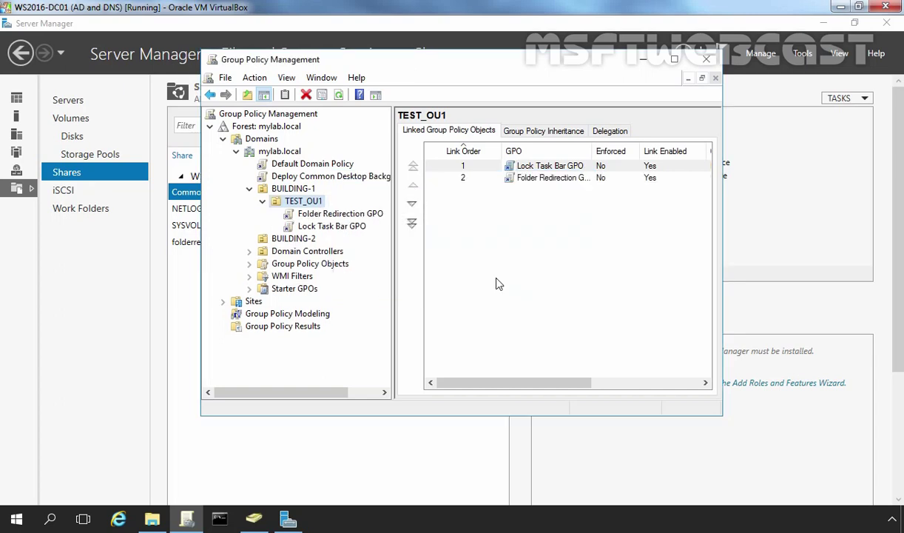
Open the Folder Redirection GPO under TEST_OU1 for editing
left_click(325, 215)
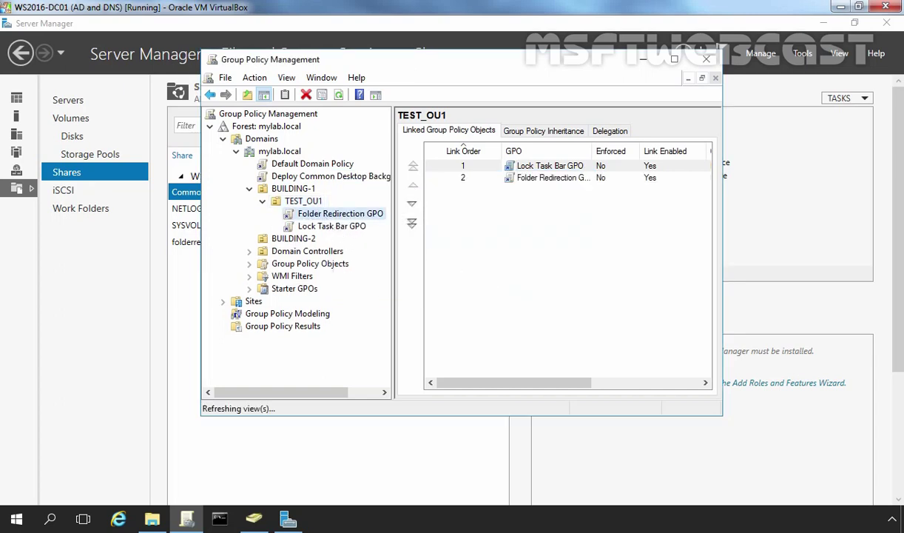
right_click(312, 211)
left_click(341, 225)
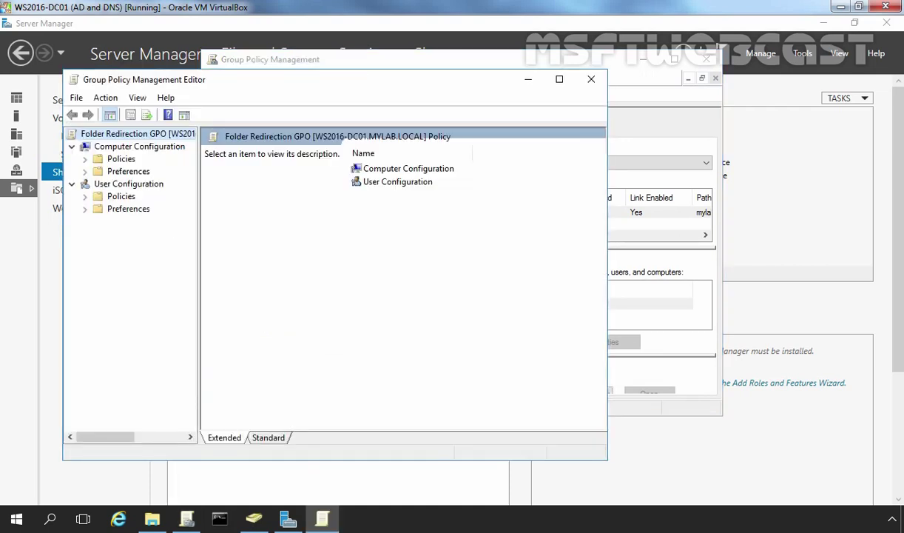
Open the properties of the Documents folder under User Configuration > Policies > Windows Settings > Folder Redirection
left_click(127, 185)
double_click(122, 198)
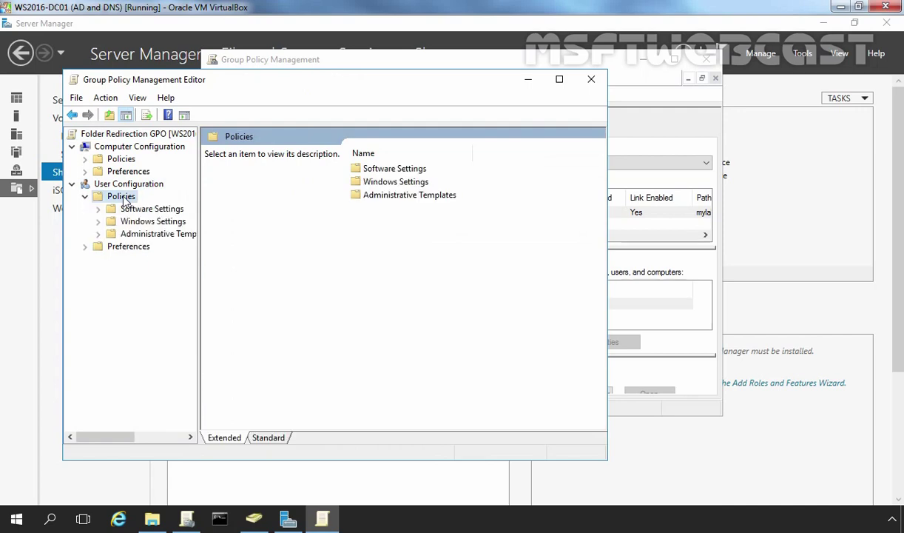
double_click(148, 223)
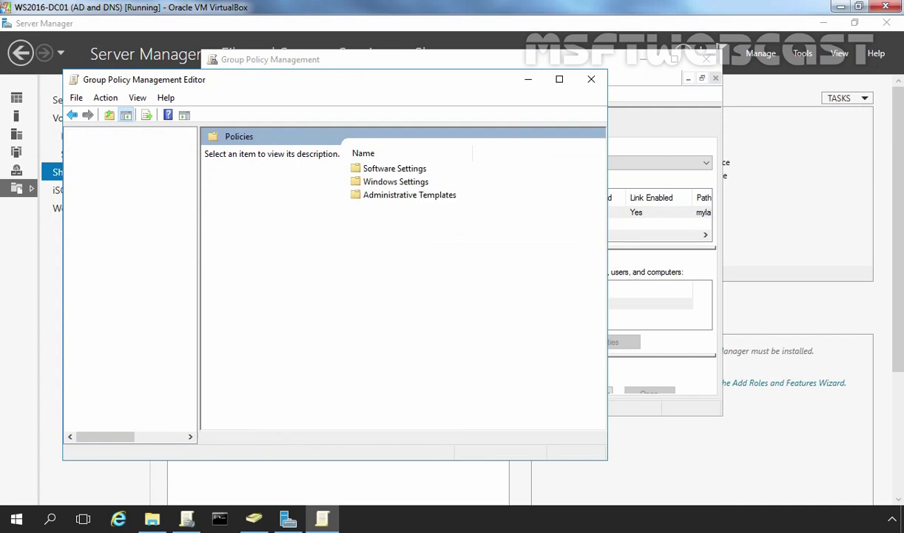
double_click(154, 259)
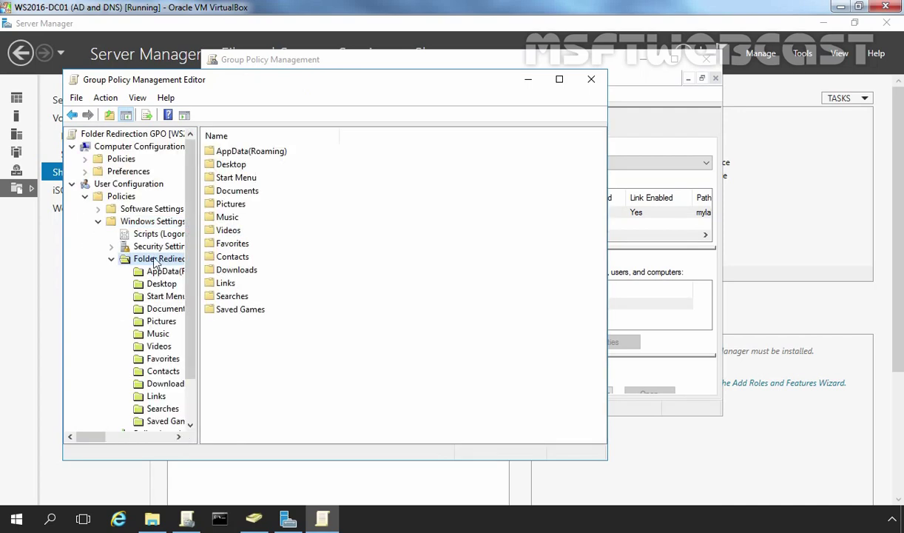
left_click(164, 310)
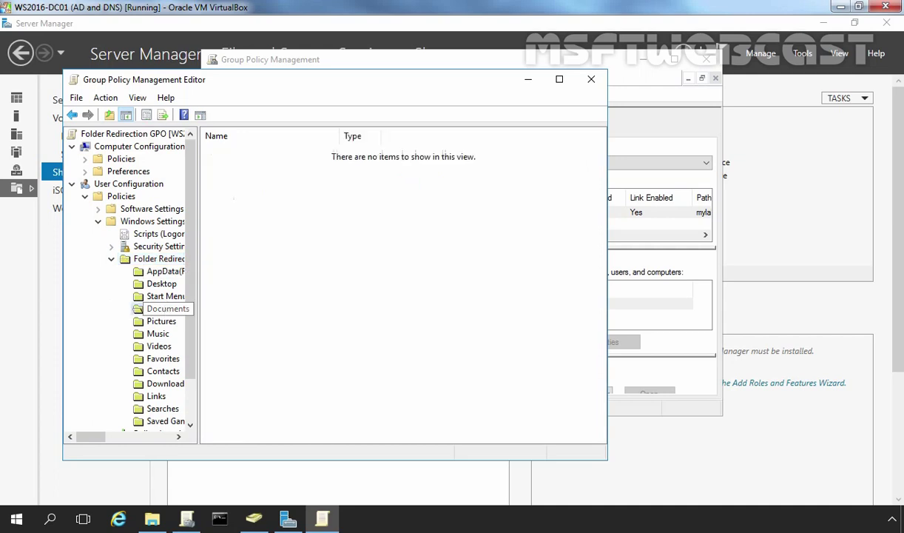
right_click(166, 312)
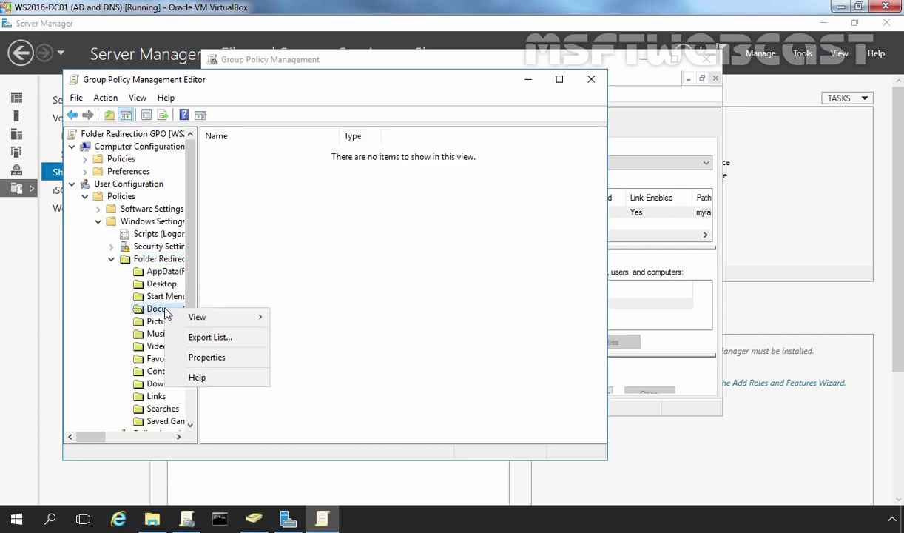
left_click(194, 359)
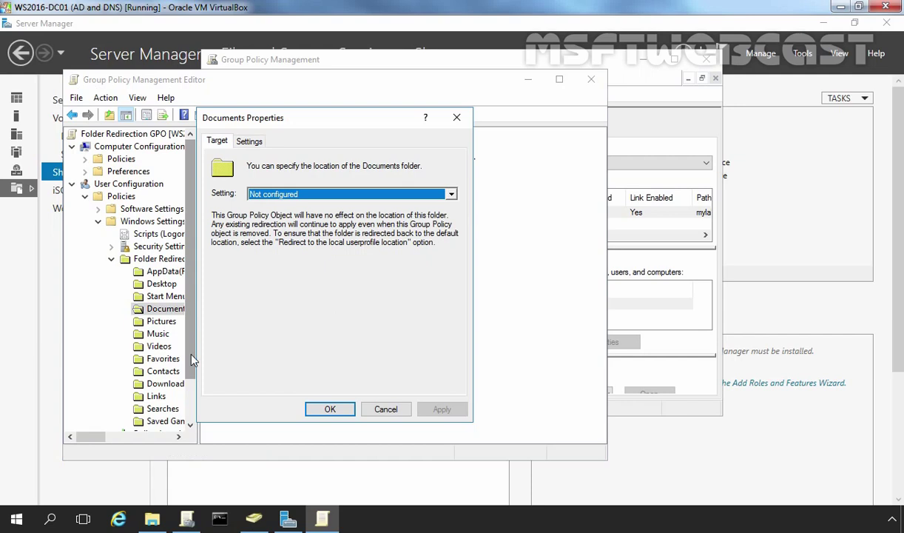
Set Documents to Basic redirection, creating a folder for each user under the root path \\WS2016-DC01\folderredir$
left_click(451, 195)
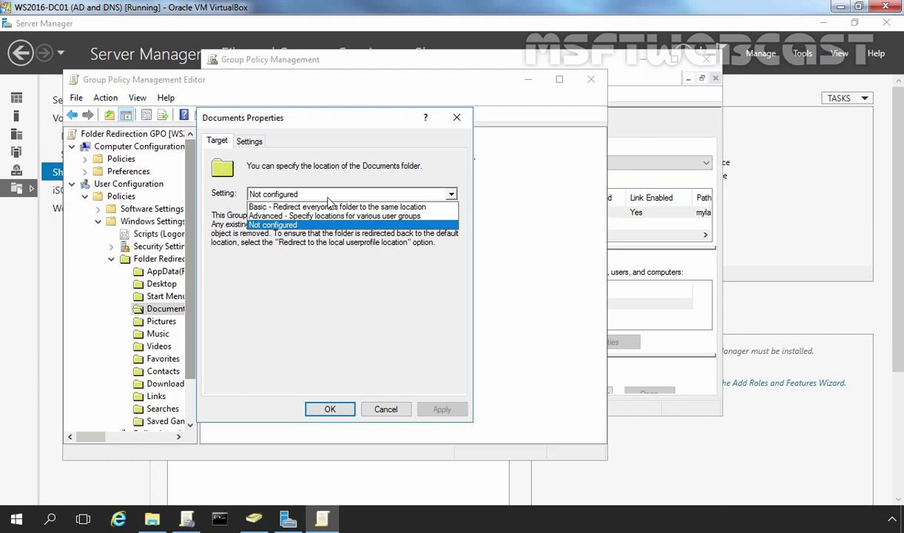
left_click(275, 207)
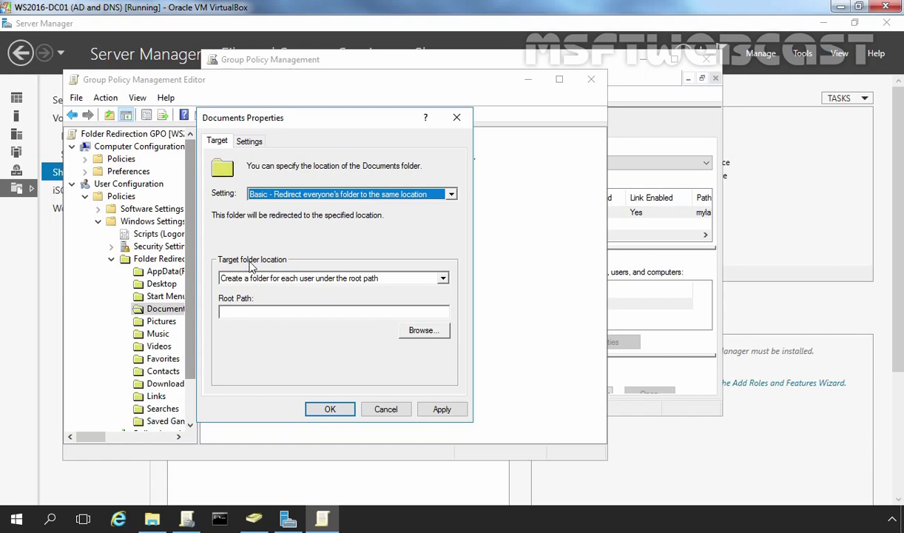
left_click(312, 280)
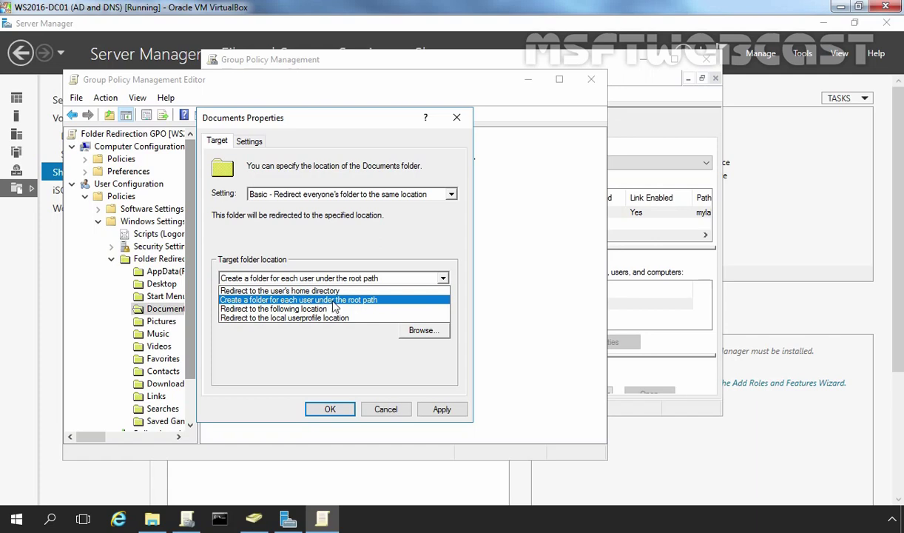
left_click(333, 302)
left_click(279, 311)
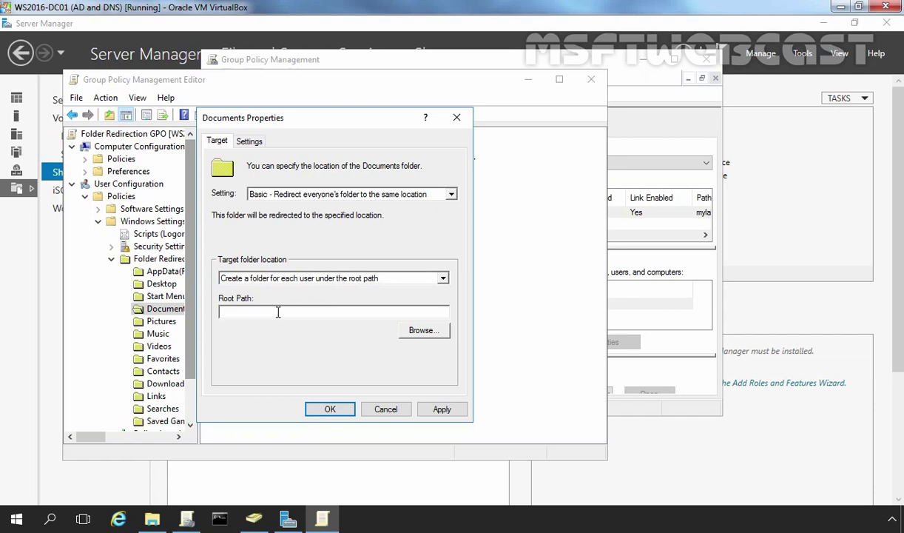
right_click(278, 311)
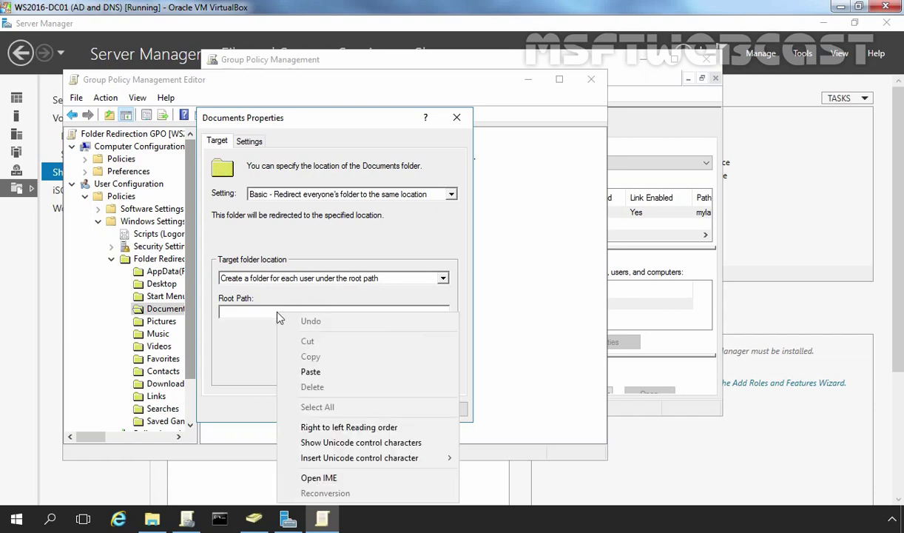
left_click(310, 372)
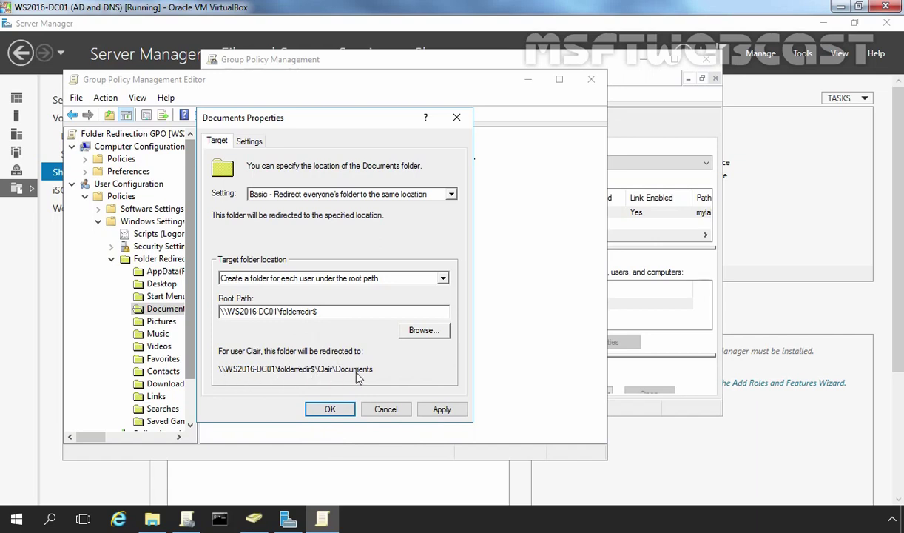
Apply the Documents redirection settings, accept the compatibility warning and close the policy editor
left_click(451, 412)
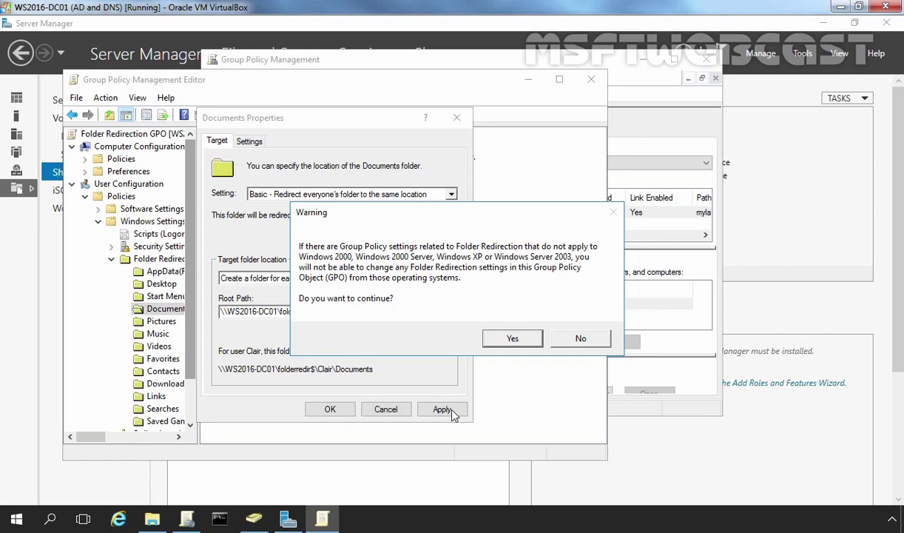
left_click(504, 338)
left_click(330, 411)
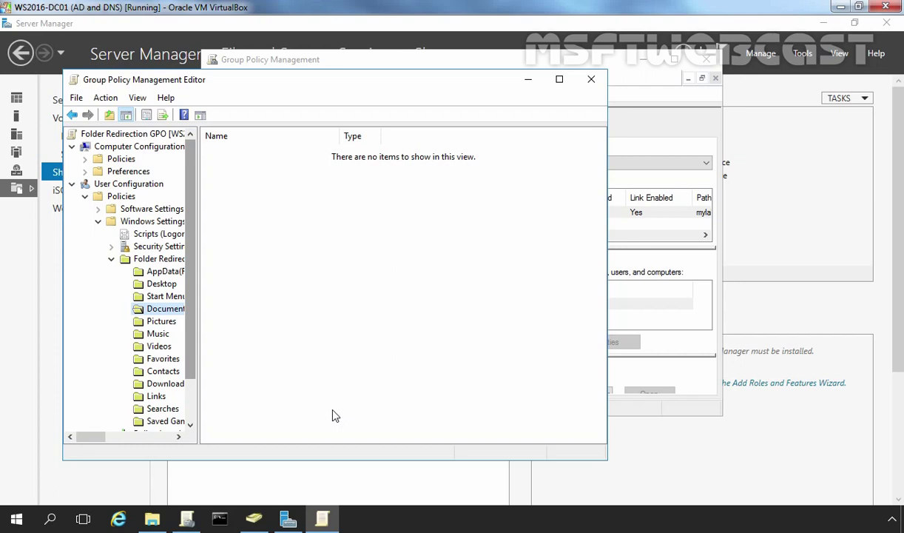
left_click(591, 79)
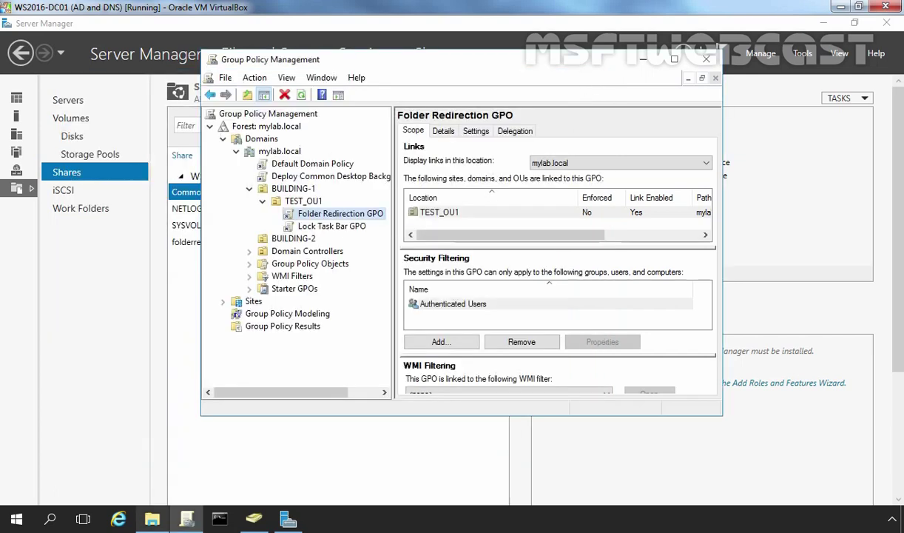
Check the contents of the FOLDERREDIR folder on drive D: in File Explorer, then minimize the window
left_click(151, 520)
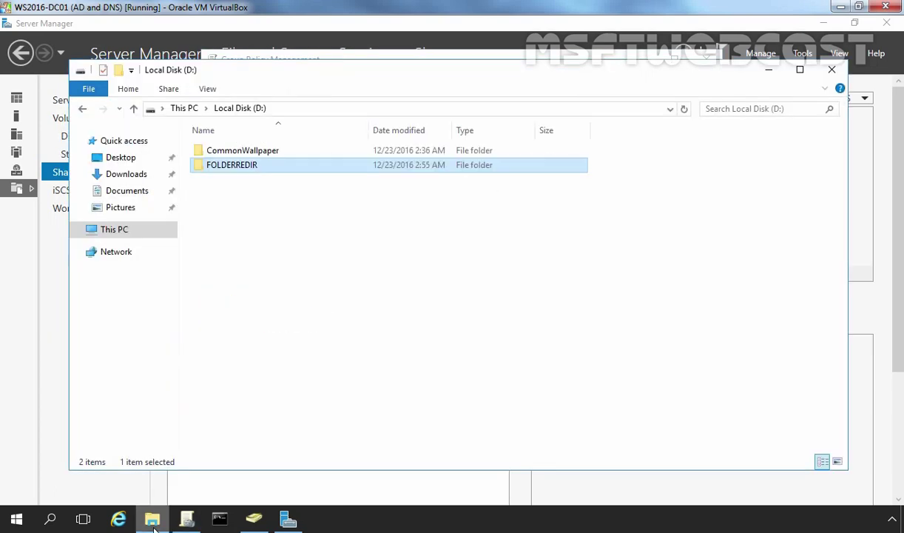
double_click(229, 167)
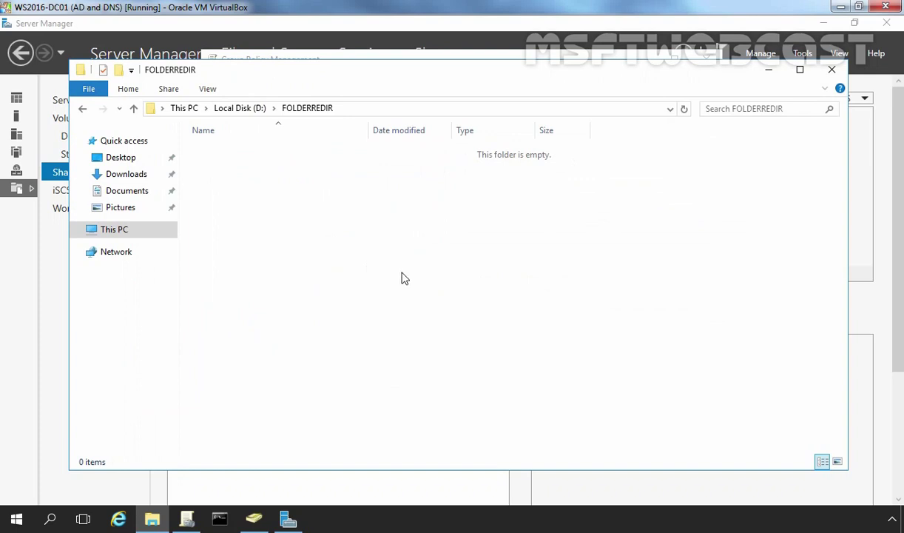
left_click(769, 70)
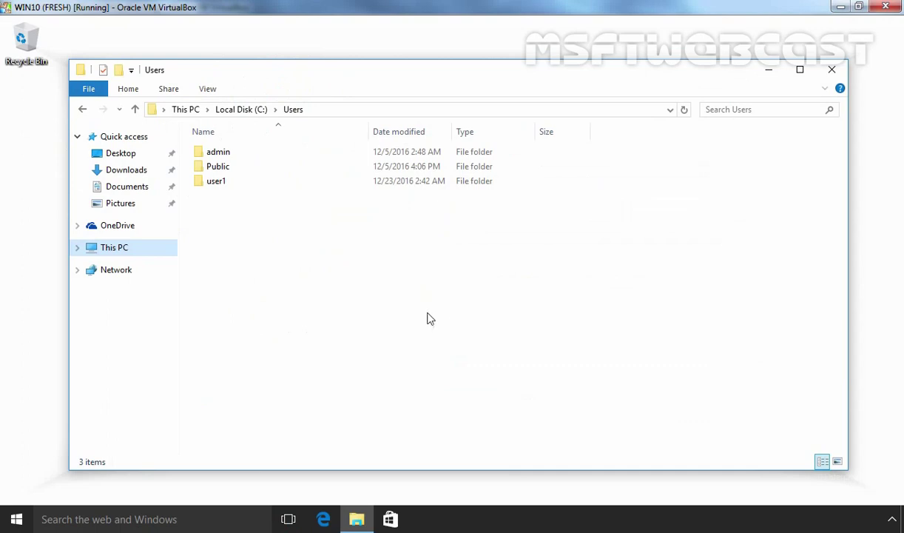
On the WIN10 client, run gpupdate /force in Command Prompt and agree to log off
left_click(440, 317)
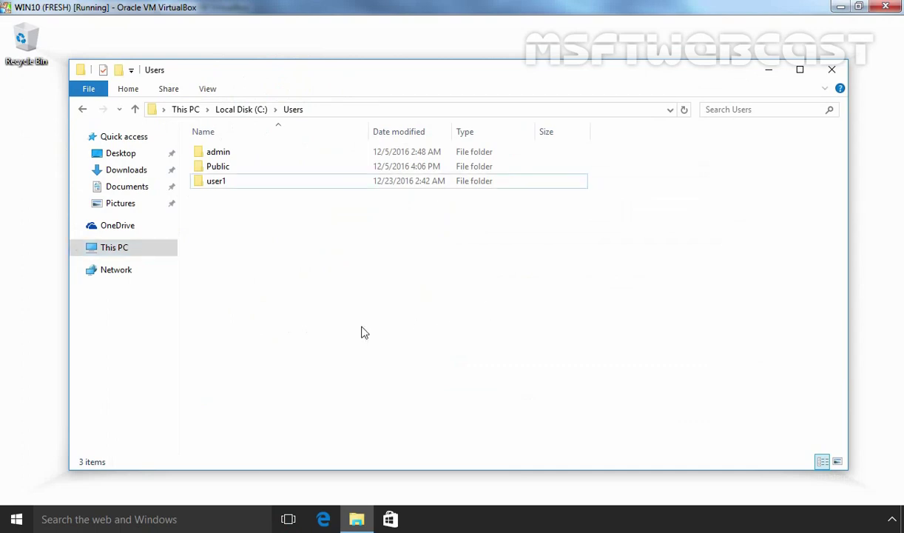
right_click(15, 518)
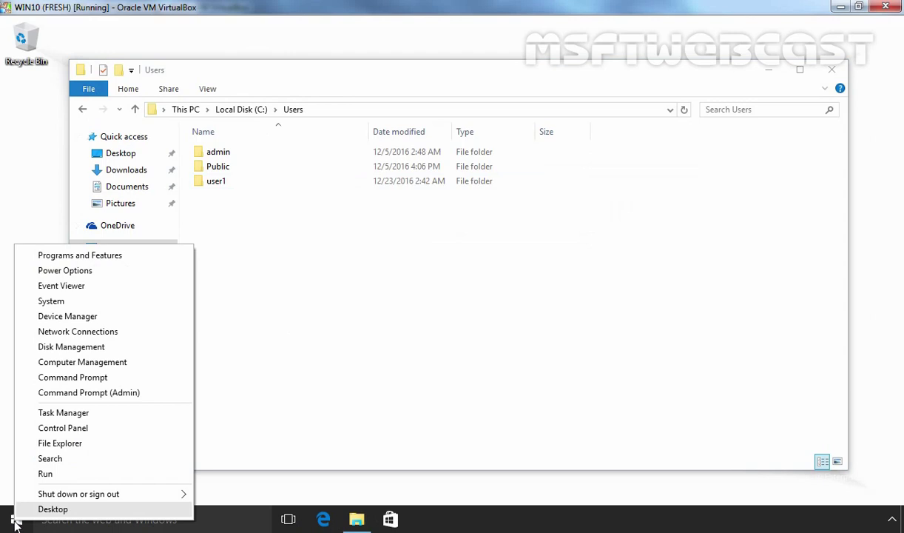
left_click(71, 375)
type("g")
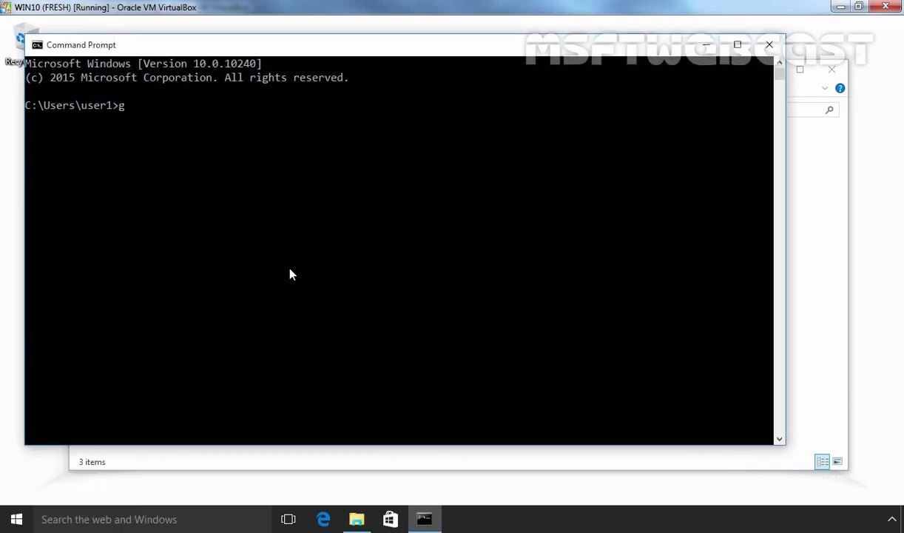
type("pupdate /force")
key("Return")
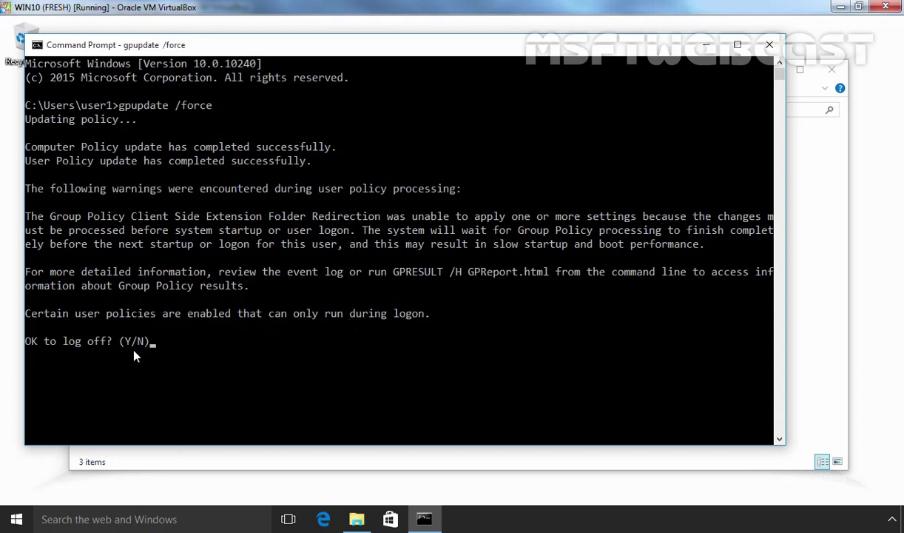
key("Return")
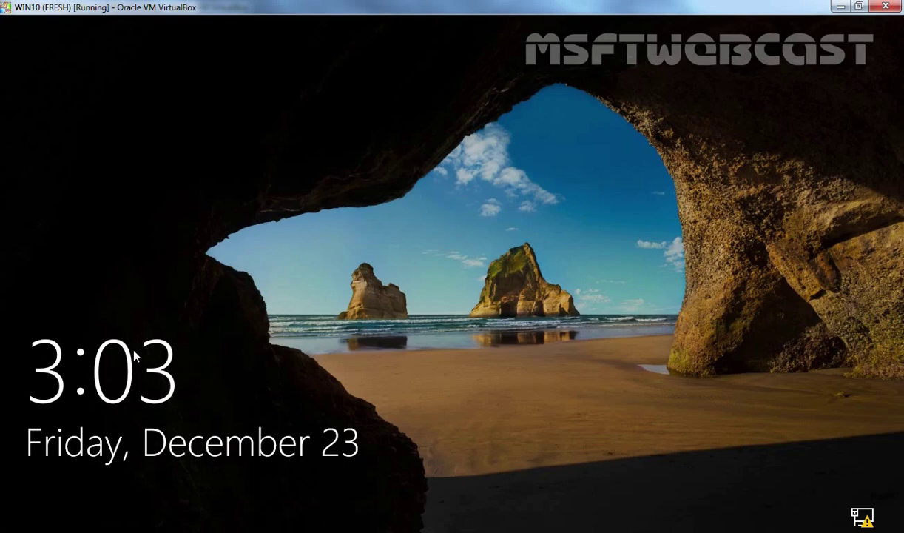
Sign back in to the WIN10 client as the domain test user by entering the account password
left_click(135, 356)
type("*****")
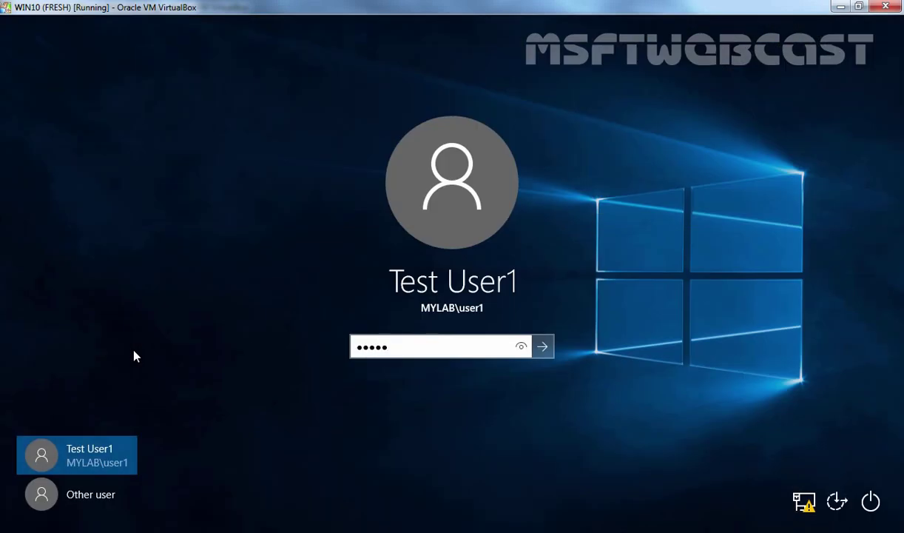
type("****")
key("Return")
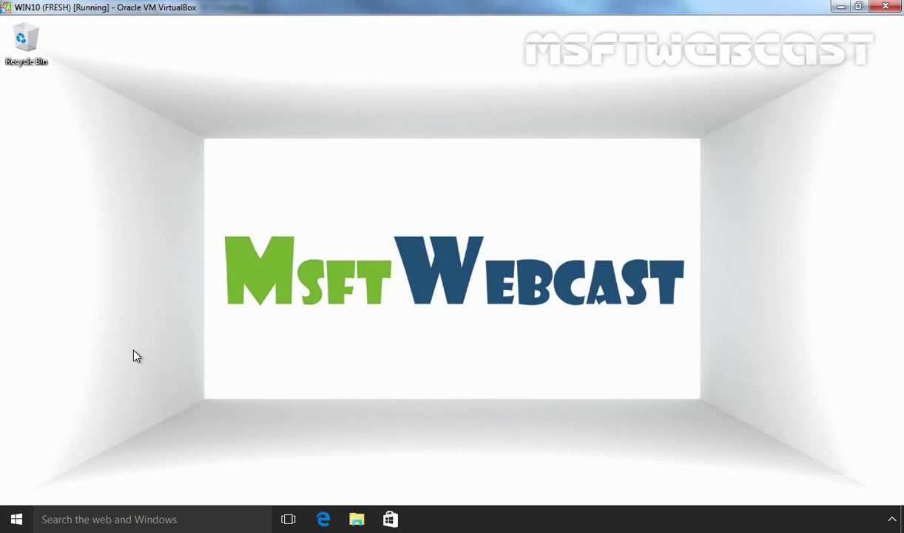
Examine the general and location properties of the user's Documents folder in File Explorer on the client
left_click(358, 520)
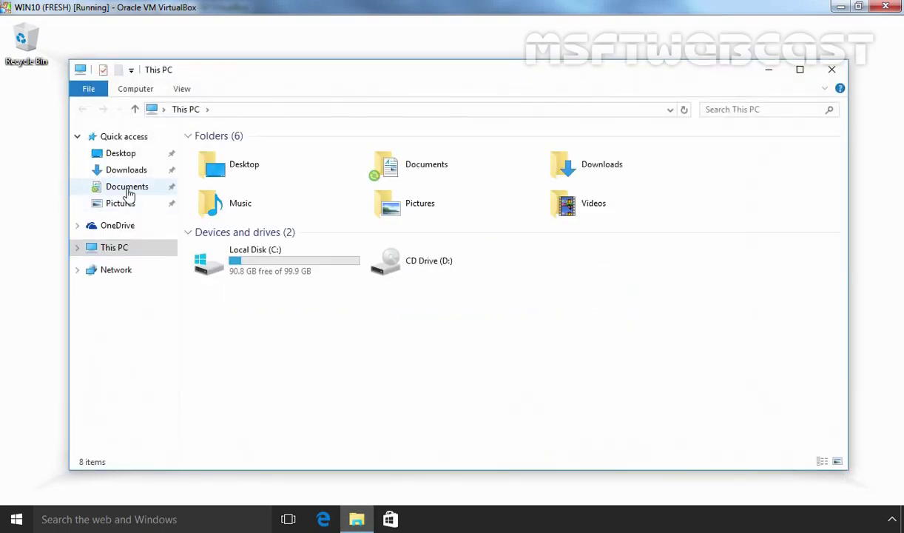
right_click(127, 191)
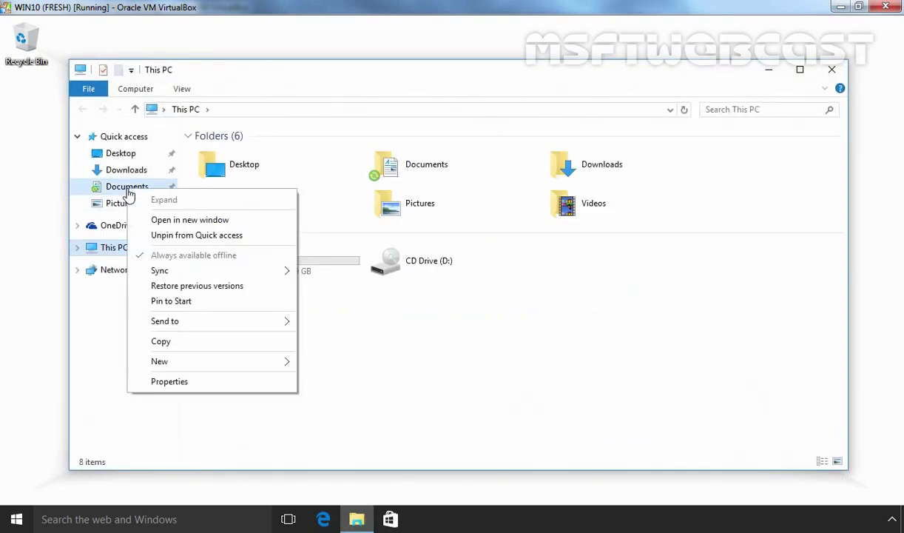
left_click(187, 381)
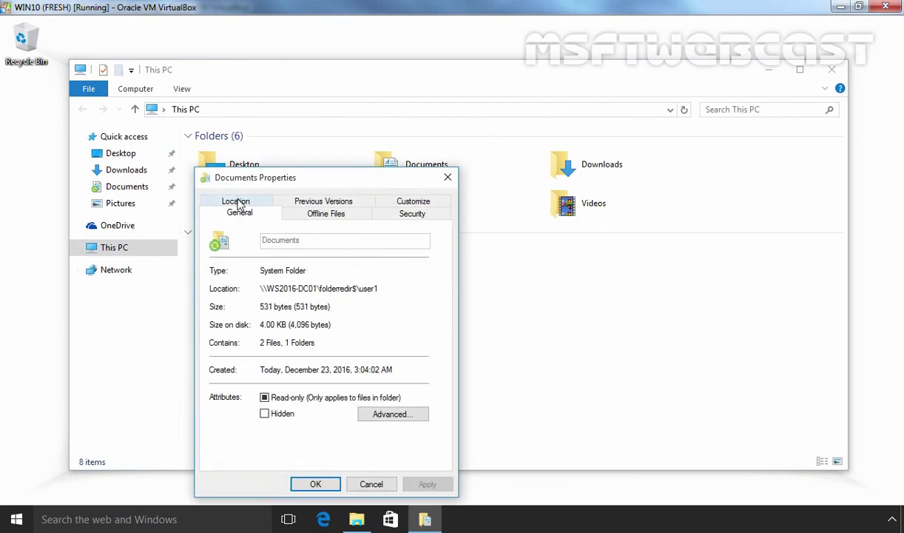
left_click(237, 204)
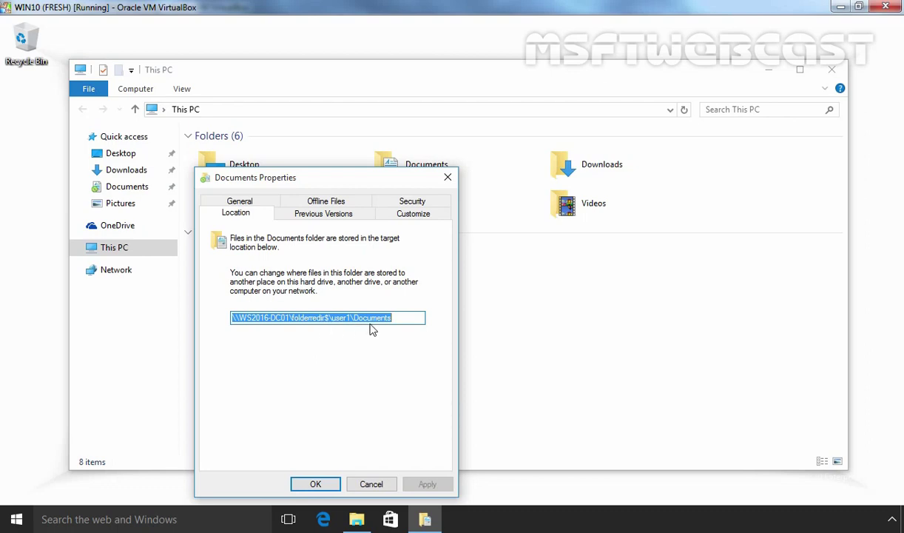
left_click(237, 200)
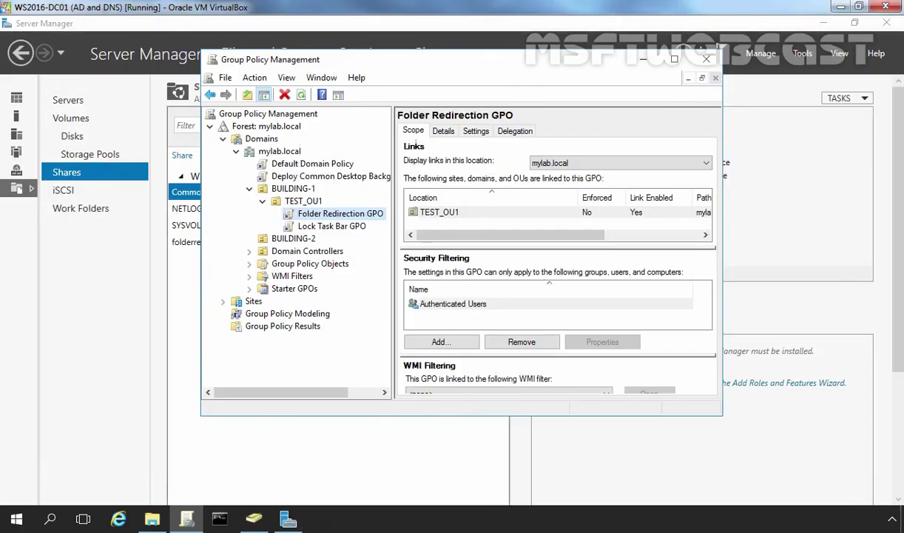
On WS2016-DC01, look inside the user1 folder in D:\FOLDERREDIR for the redirected Documents folder
left_click(152, 518)
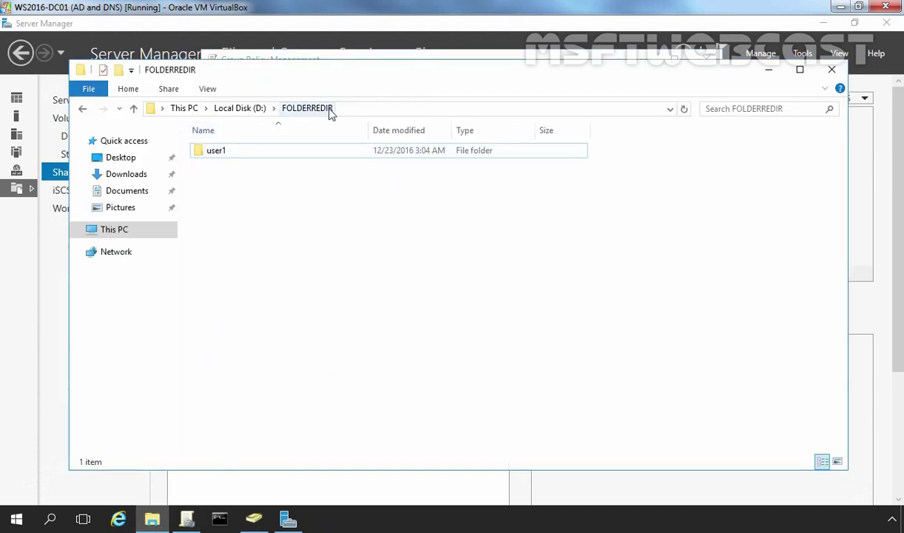
left_click(211, 157)
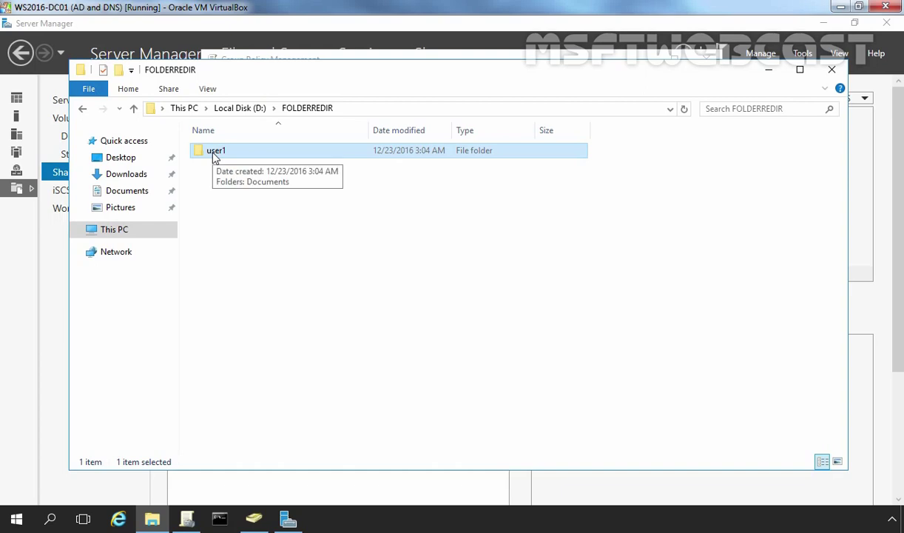
double_click(214, 152)
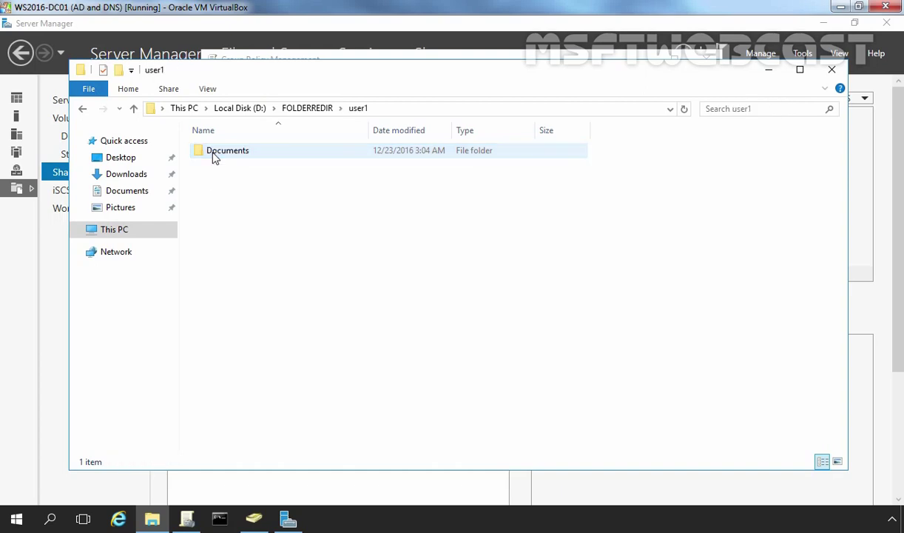
left_click(222, 154)
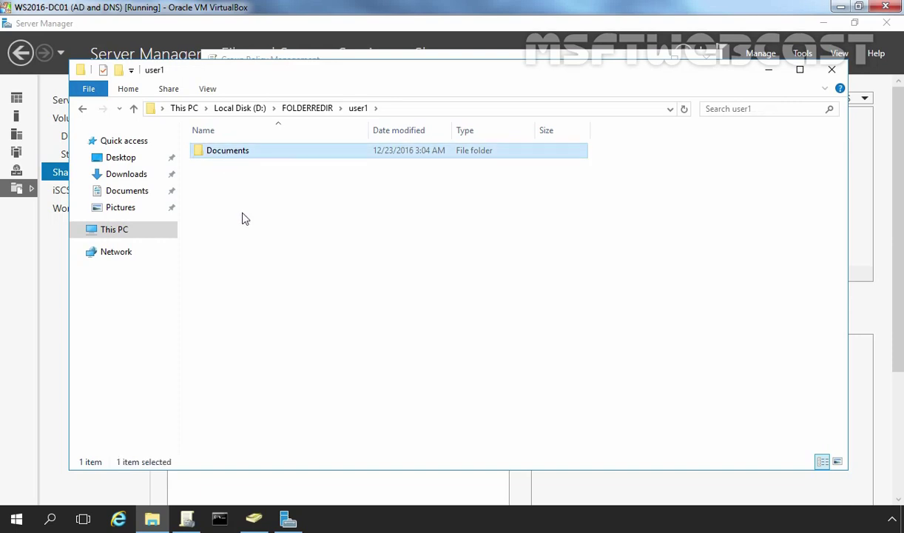